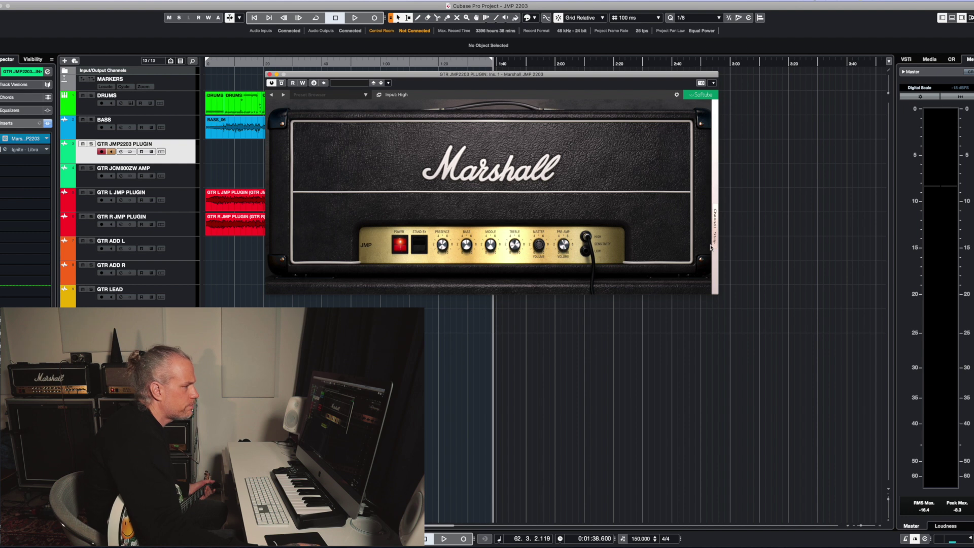
# - Browse through the factory presets of the Marshall JMP 2203 plugin without loading any
pyautogui.click(365, 95)
pyautogui.moveTo(362, 105)
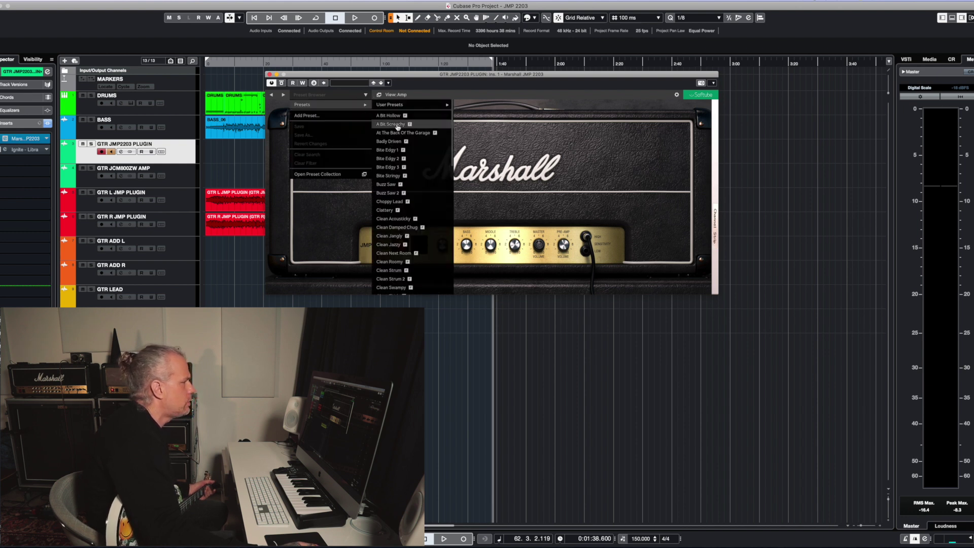
pyautogui.scroll(-10, 412, 234)
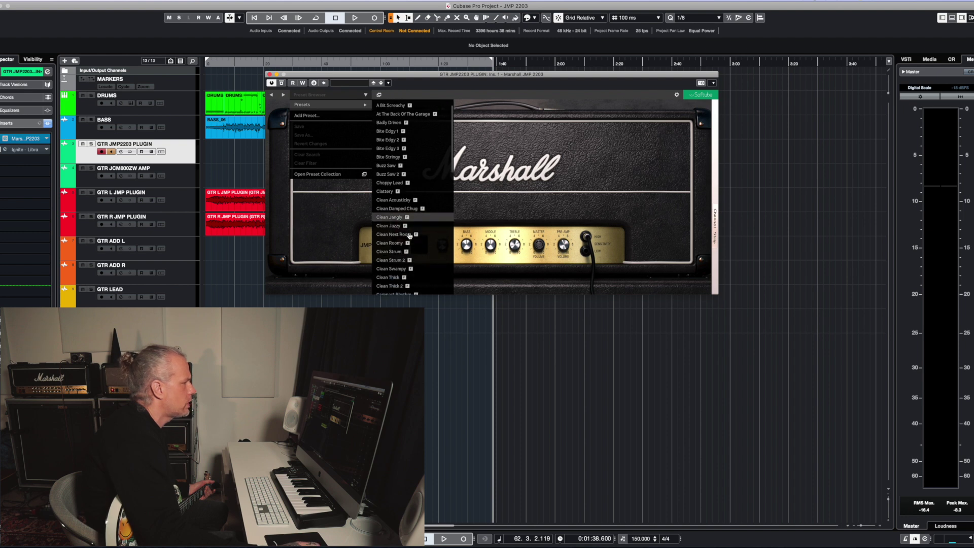
pyautogui.scroll(-5, 412, 233)
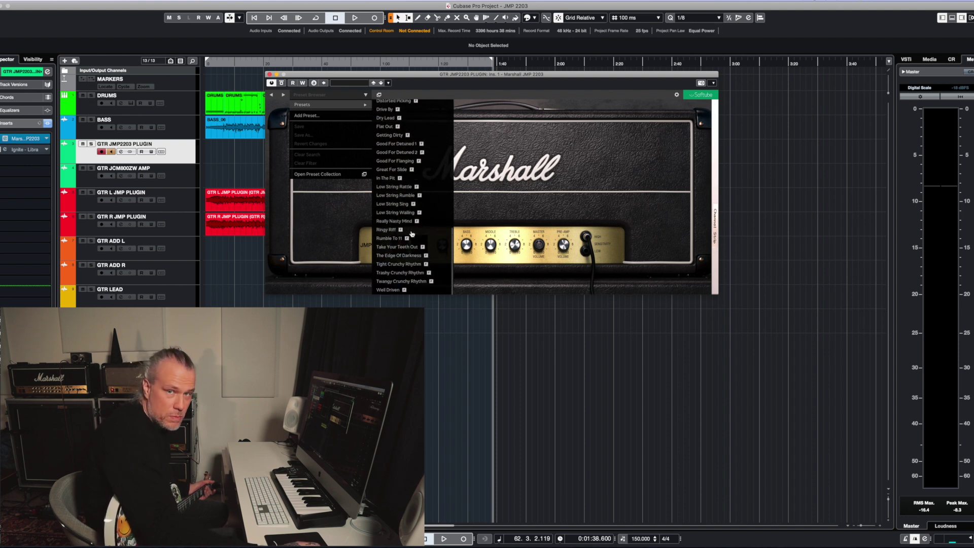
pyautogui.scroll(15, 411, 234)
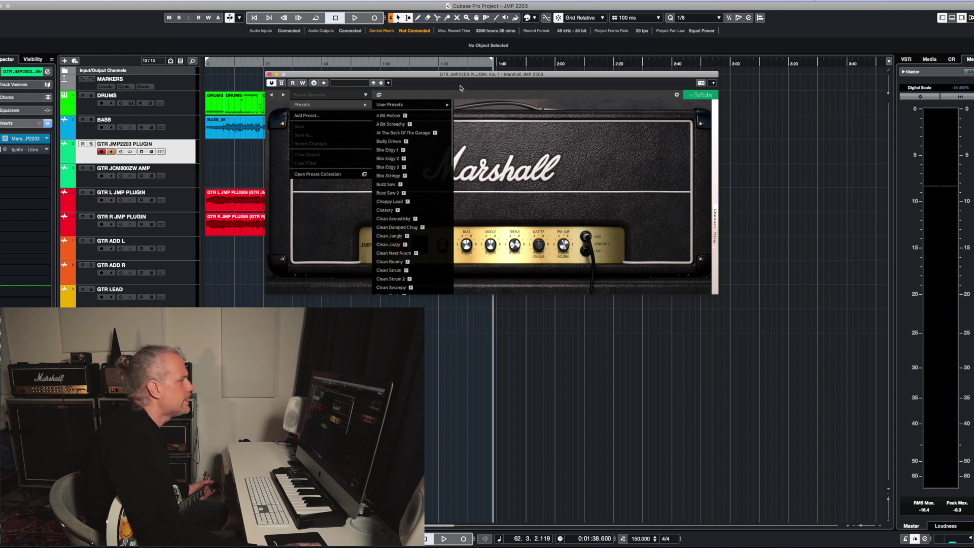
pyautogui.click(479, 120)
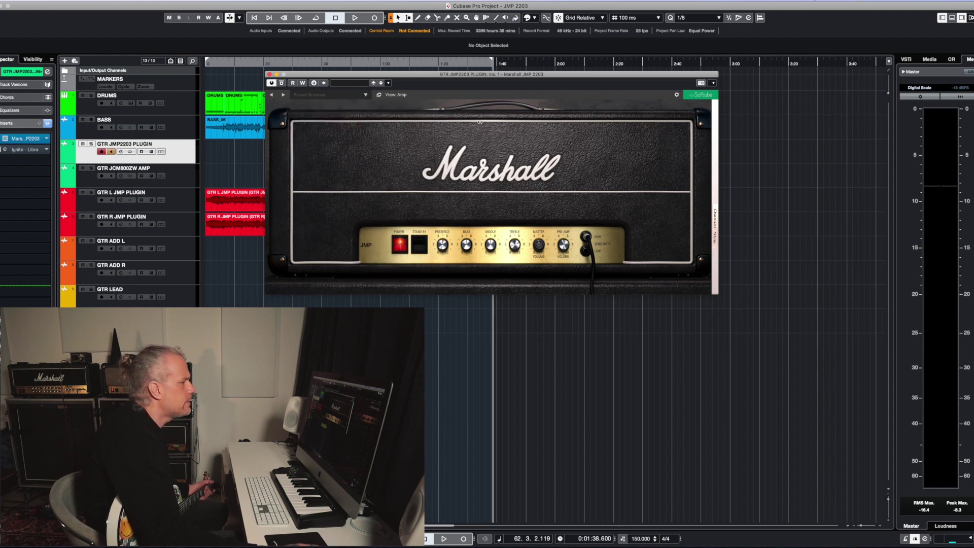
# - Open the channel strip beside the Marshall amp head to show its mic and EQ controls
pyautogui.click(715, 223)
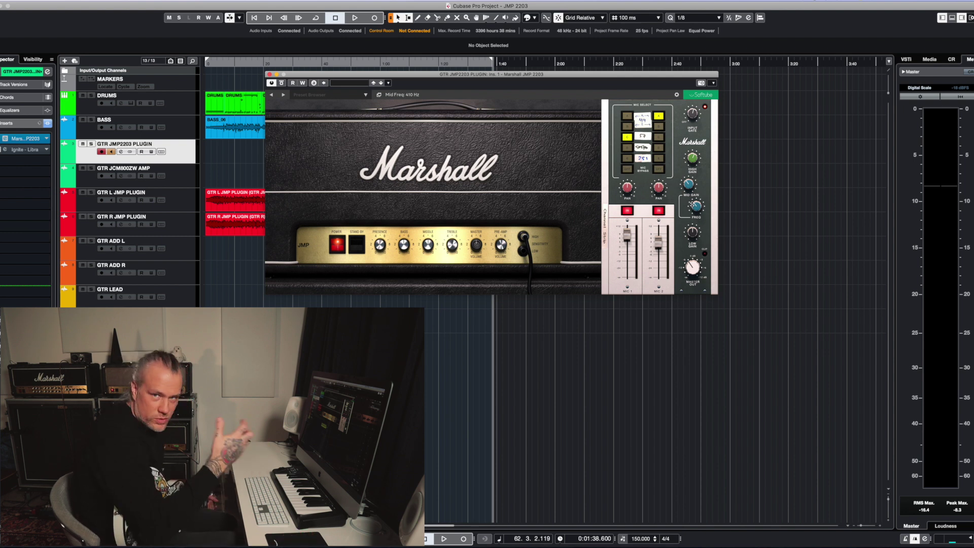
pyautogui.moveTo(693, 182); pyautogui.dragTo(695, 179)
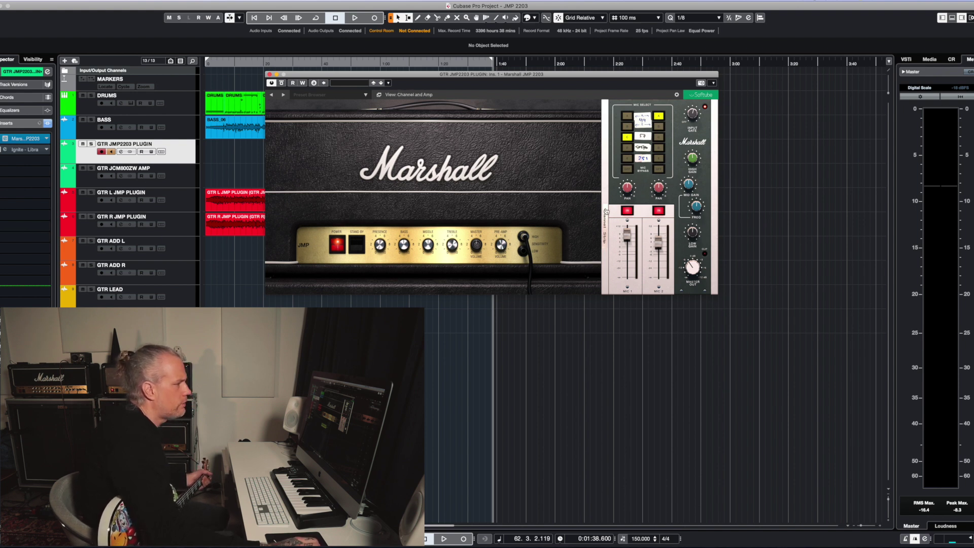
# - Compare the two mic channels by switching them in and out, raising the mic 2 level and lowering it again
pyautogui.click(661, 212)
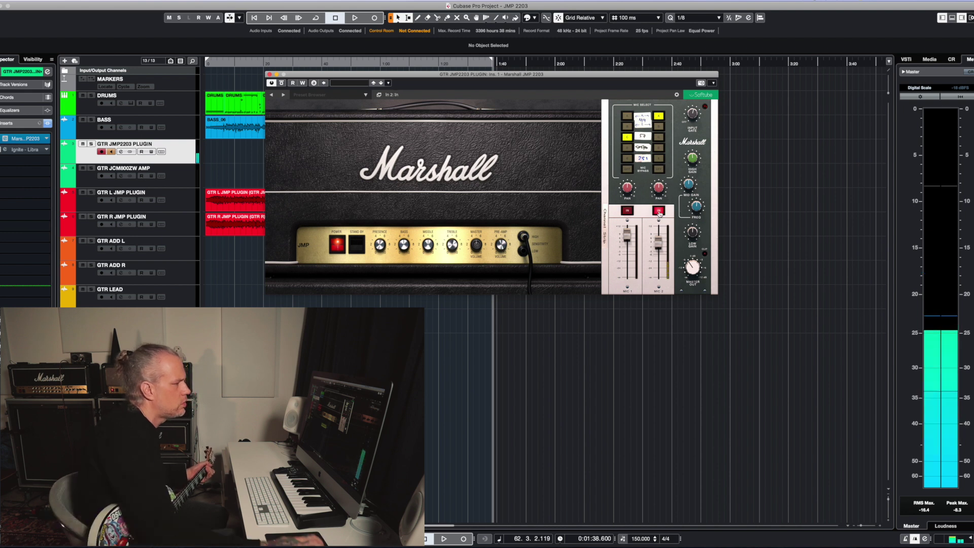
pyautogui.moveTo(658, 243); pyautogui.dragTo(659, 233)
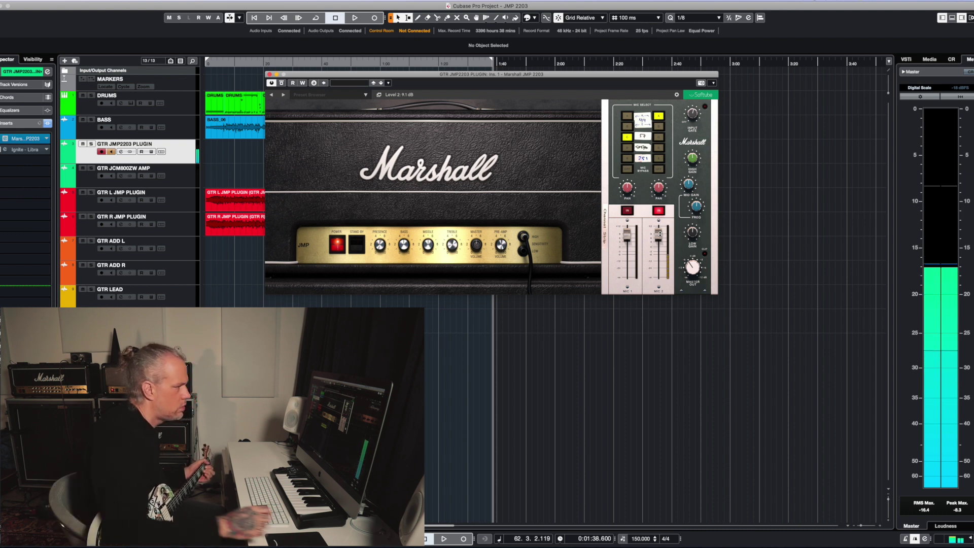
pyautogui.click(627, 211)
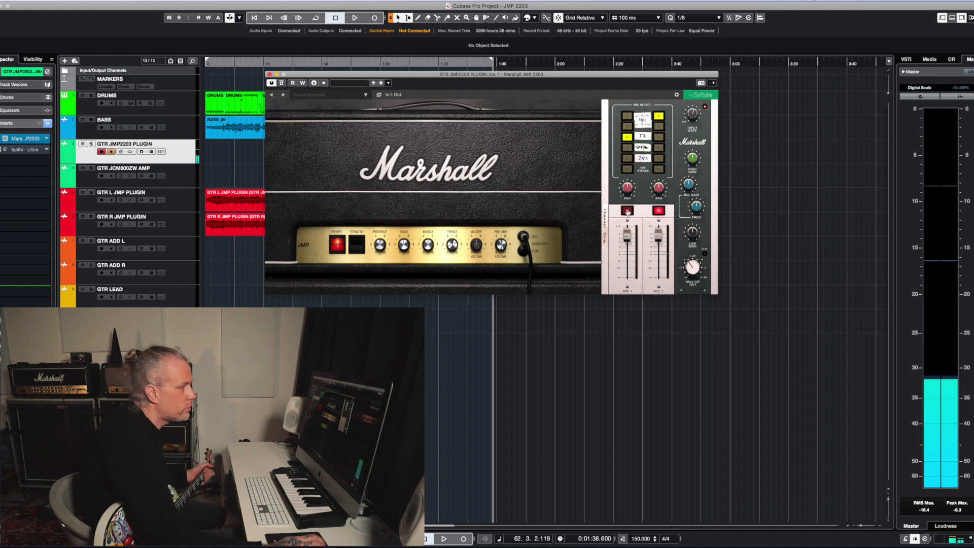
pyautogui.click(628, 211)
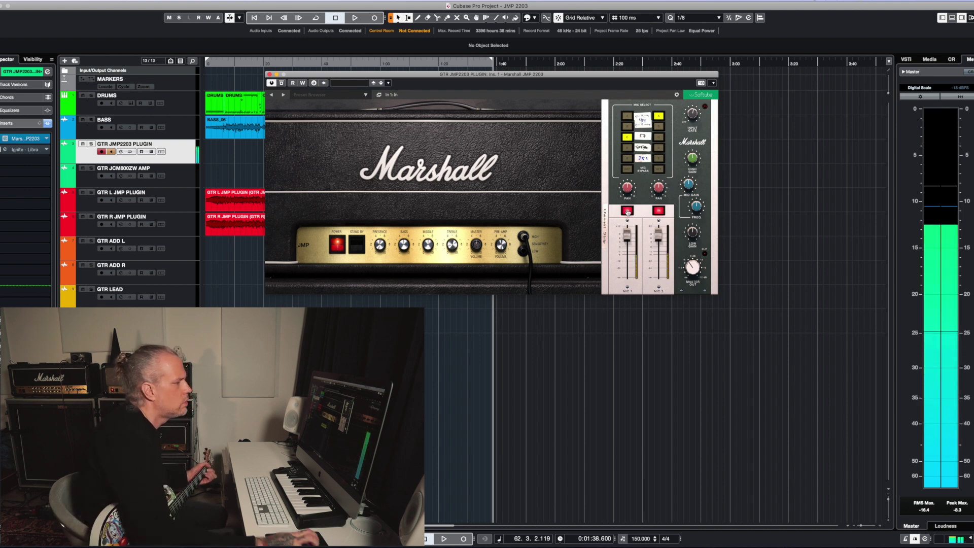
pyautogui.moveTo(658, 235); pyautogui.dragTo(660, 242)
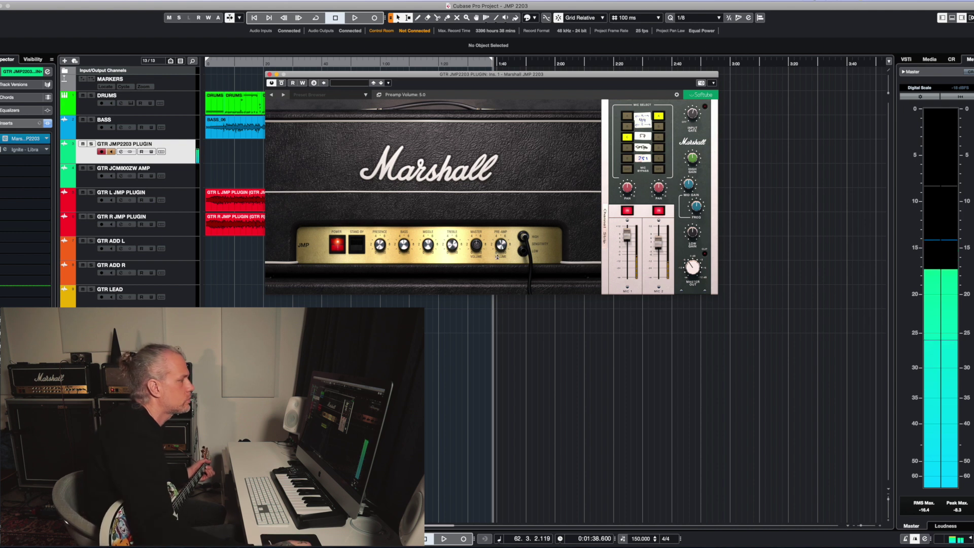
# - Try different Preamp Volume and Master Volume settings on the amp, including a Master Volume of 5.7
pyautogui.moveTo(501, 245); pyautogui.dragTo(503, 174)
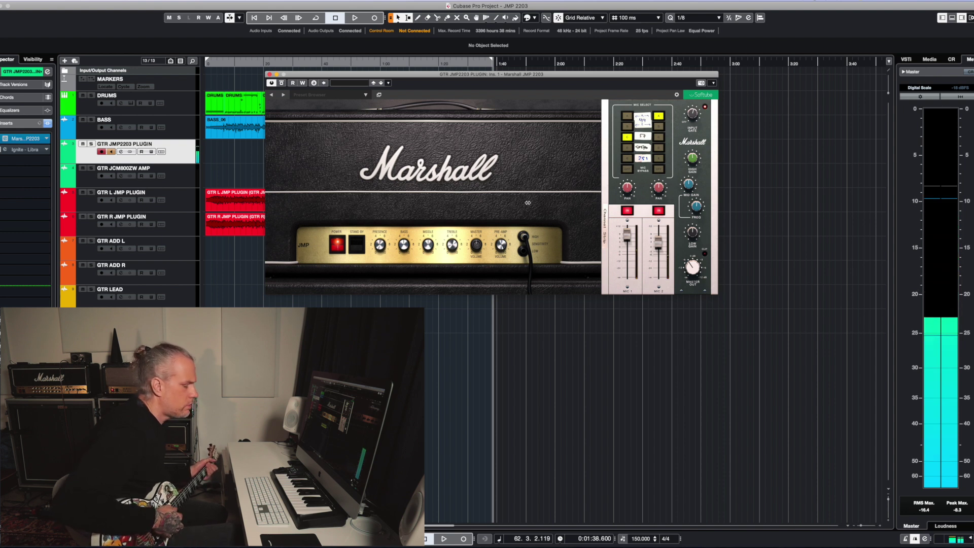
pyautogui.moveTo(489, 252)
pyautogui.moveTo(476, 246)
pyautogui.mouseDown()
pyautogui.moveTo(475, 218)
pyautogui.moveTo(476, 243)
pyautogui.mouseUp()
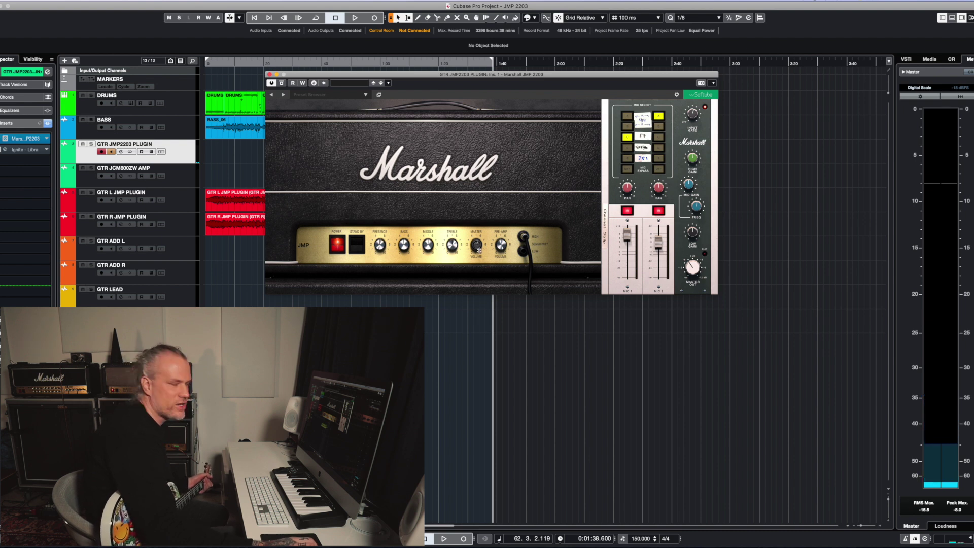
pyautogui.moveTo(430, 248)
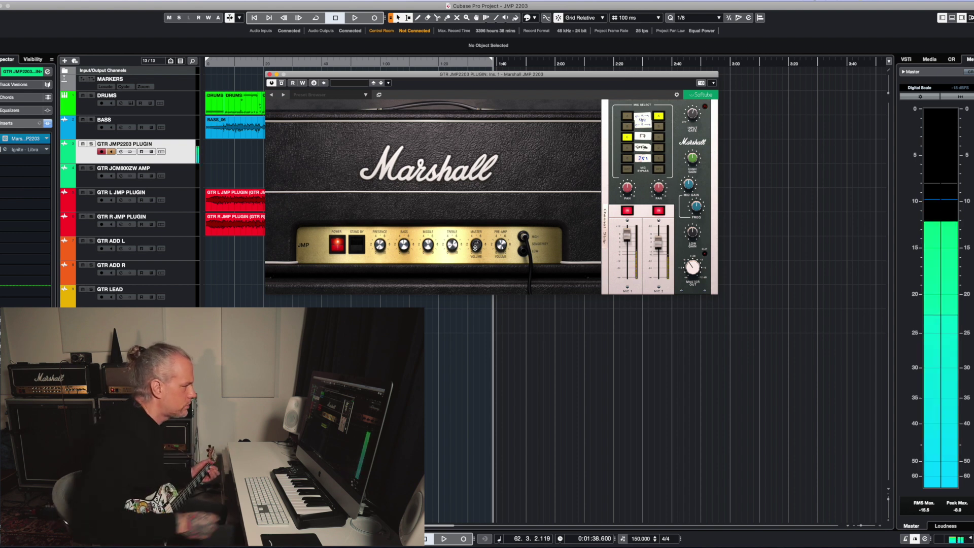
pyautogui.moveTo(476, 245); pyautogui.dragTo(478, 213)
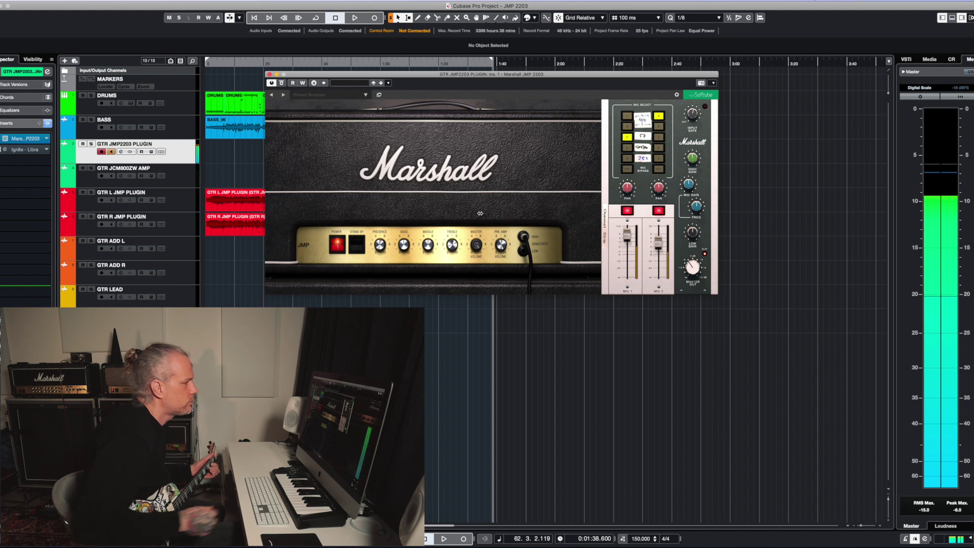
pyautogui.moveTo(476, 245); pyautogui.dragTo(476, 283)
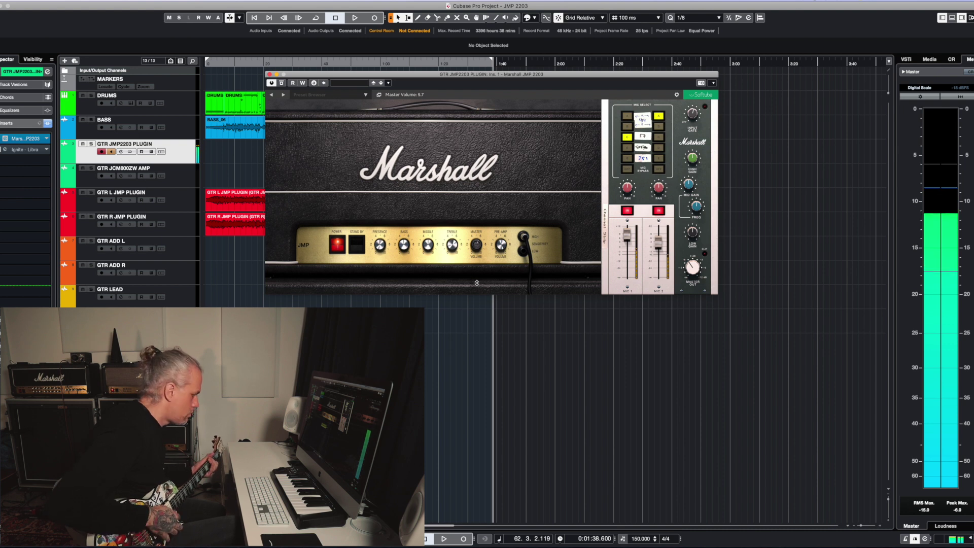
pyautogui.moveTo(477, 282); pyautogui.dragTo(477, 282)
pyautogui.moveTo(476, 245); pyautogui.dragTo(476, 245)
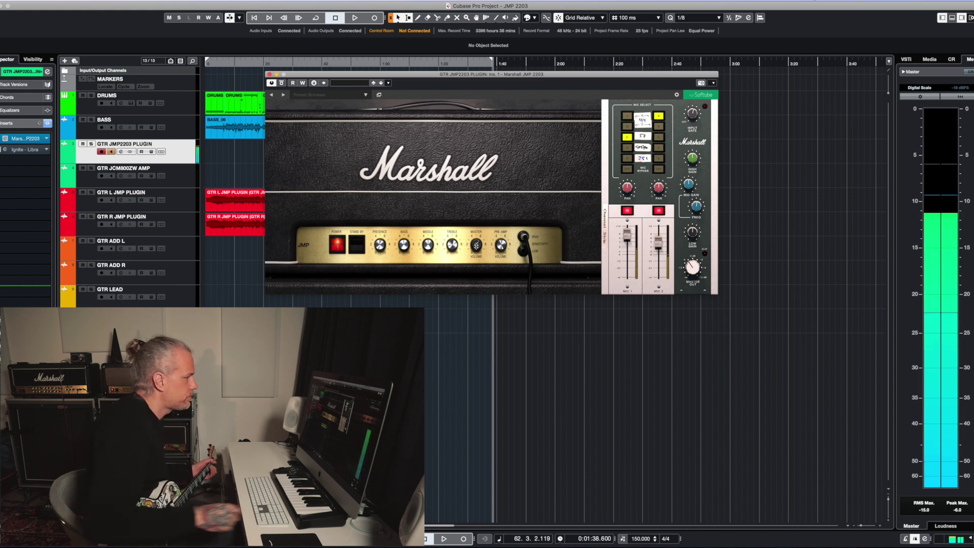
# - Try the amp's Presence, Bass, Middle and Treble controls, including Bass at 8.9, Middle at 3.6 and Treble at 6.8
pyautogui.moveTo(389, 251)
pyautogui.moveTo(380, 244)
pyautogui.mouseDown()
pyautogui.moveTo(379, 223)
pyautogui.moveTo(379, 232)
pyautogui.mouseUp()
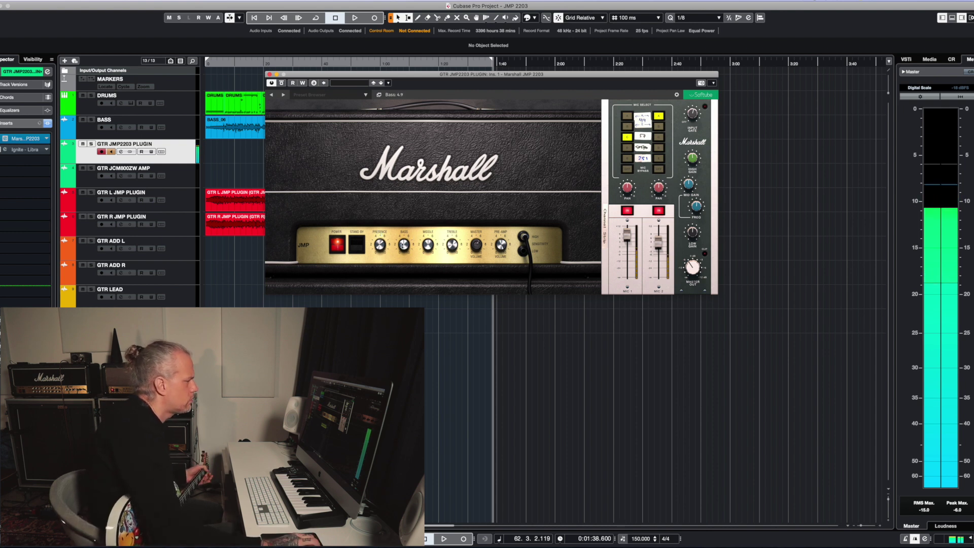
pyautogui.moveTo(399, 237); pyautogui.dragTo(400, 224)
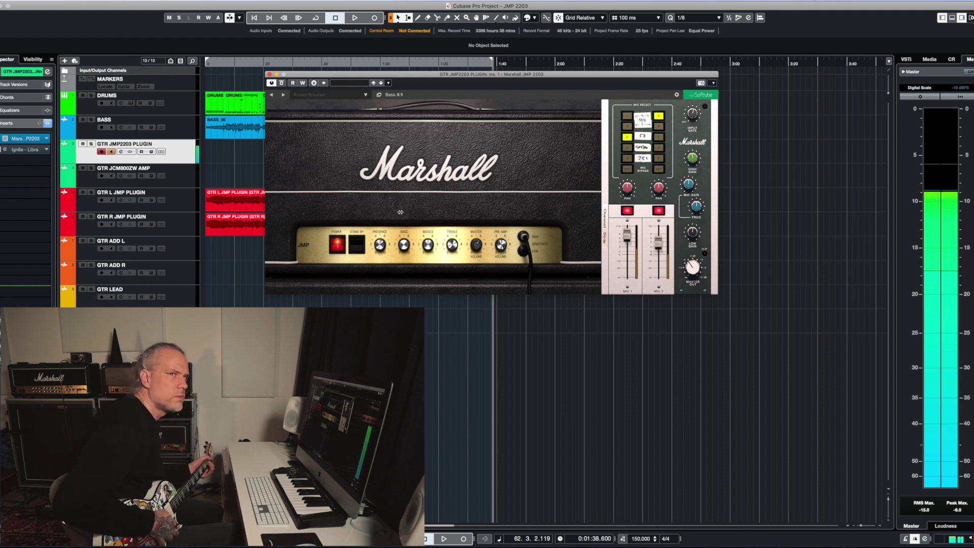
pyautogui.moveTo(429, 242)
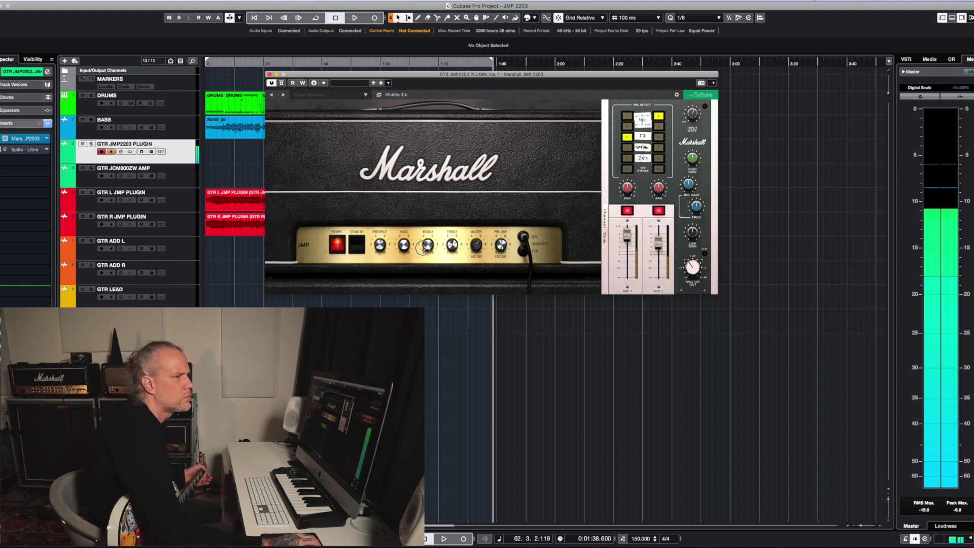
pyautogui.moveTo(421, 258); pyautogui.dragTo(452, 235)
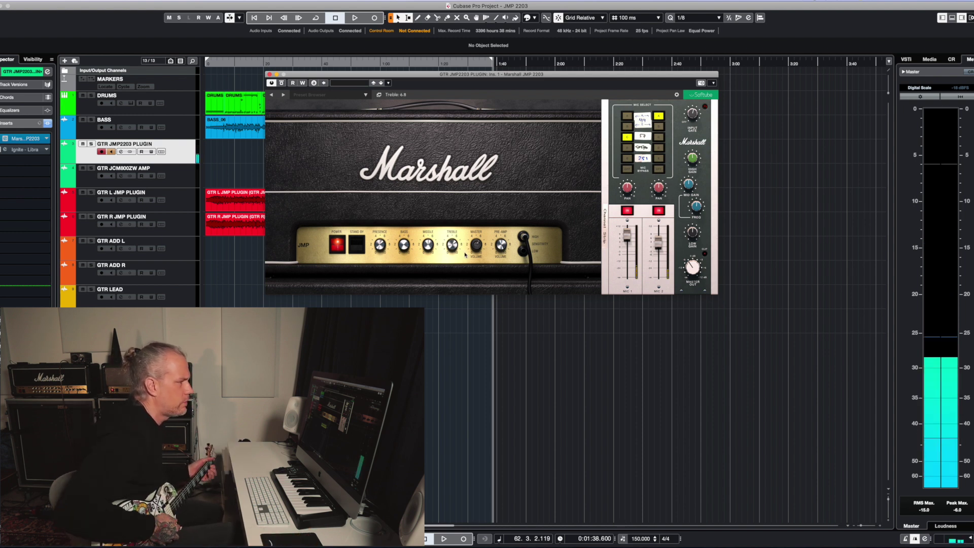
# - Audition the 414 A, 414 B, SM7b and 251 microphones on mic 1, and return it to SM57
pyautogui.click(627, 116)
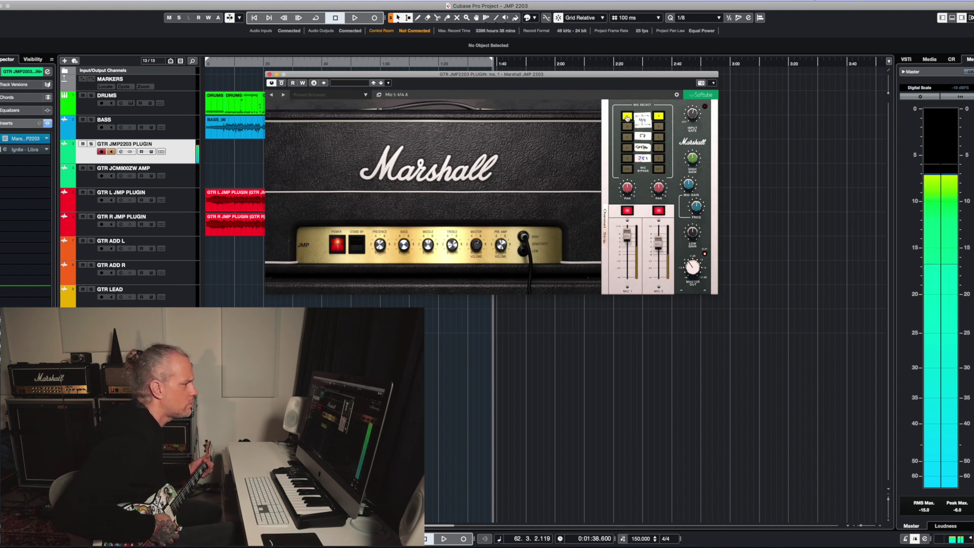
pyautogui.click(627, 138)
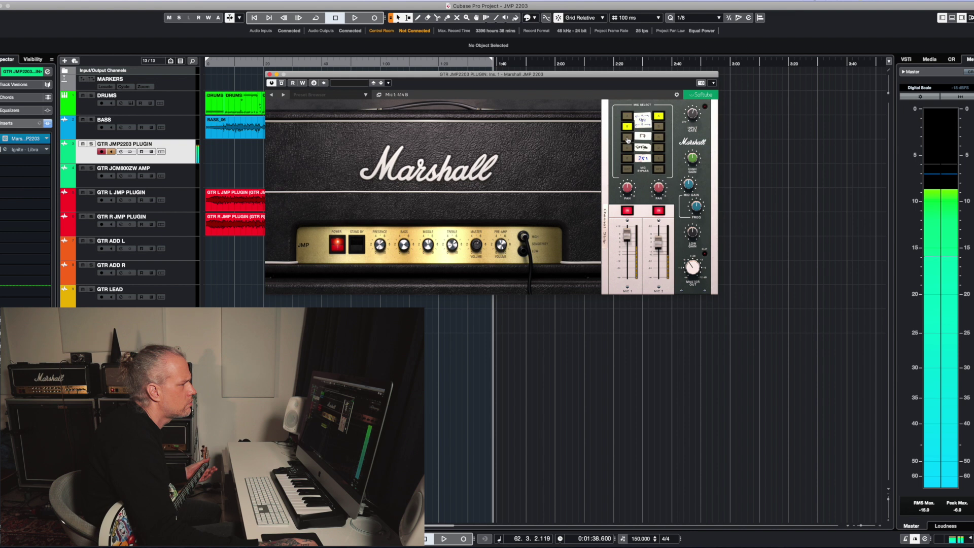
pyautogui.click(627, 147)
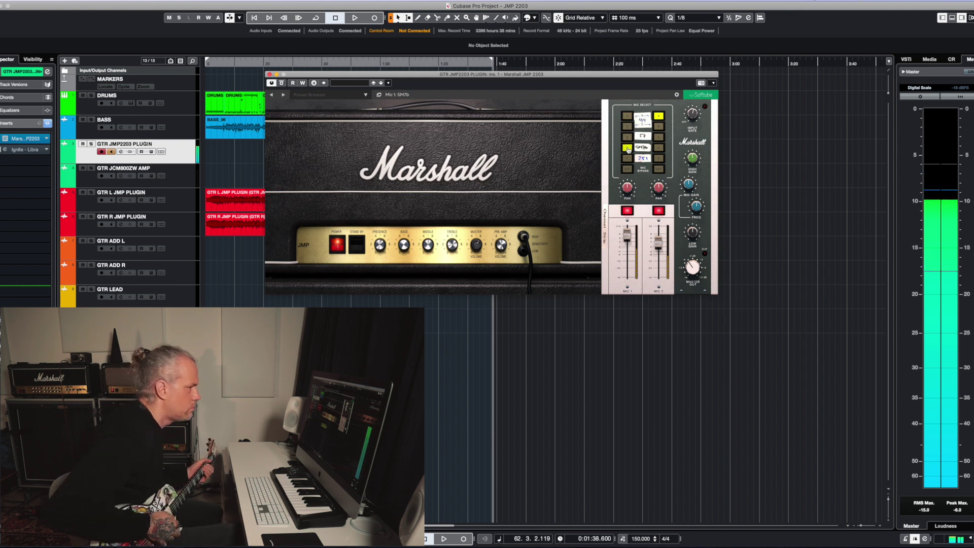
pyautogui.click(628, 159)
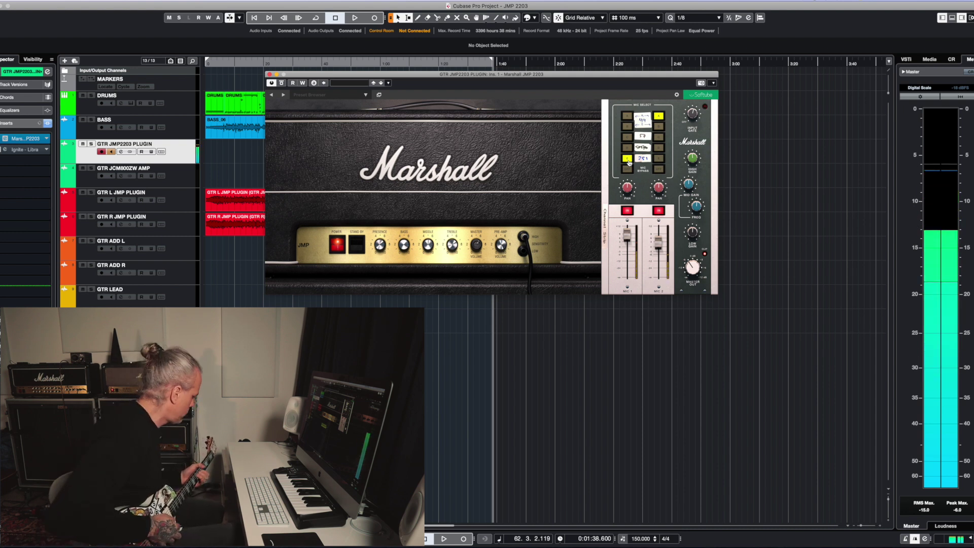
pyautogui.click(628, 137)
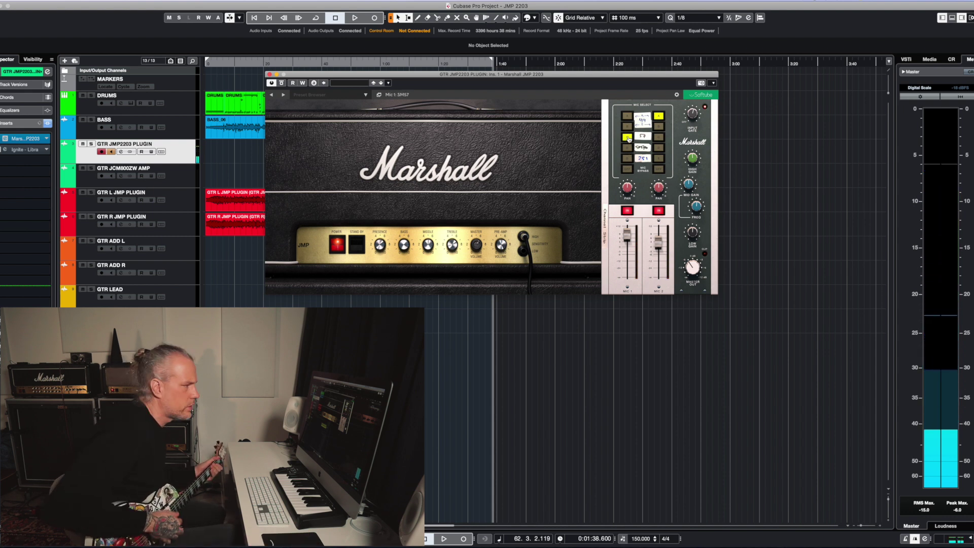
# - Audition the 414 B, SM57, SM7b and 251 microphones on mic 2, and return it to 414 A
pyautogui.click(659, 126)
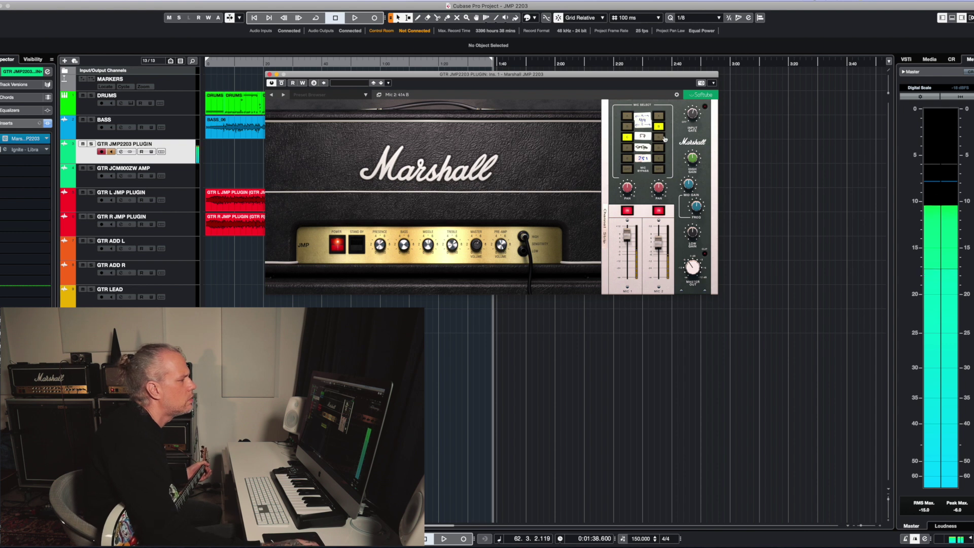
pyautogui.click(658, 138)
pyautogui.click(659, 147)
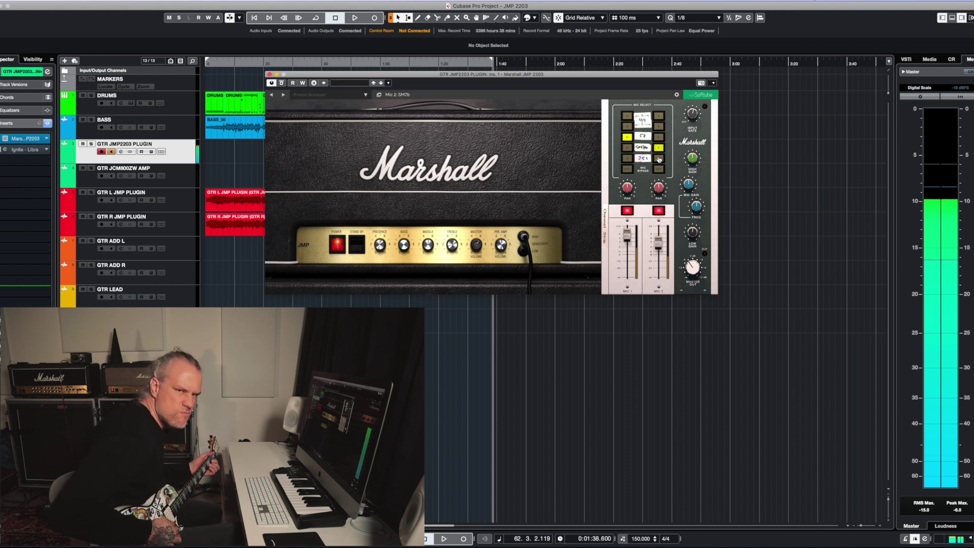
pyautogui.click(659, 159)
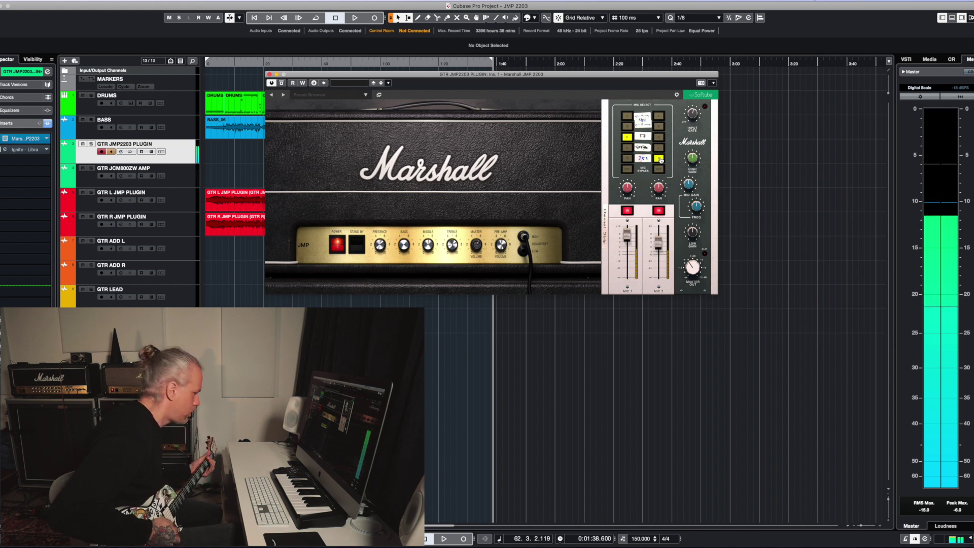
pyautogui.click(659, 159)
pyautogui.click(659, 120)
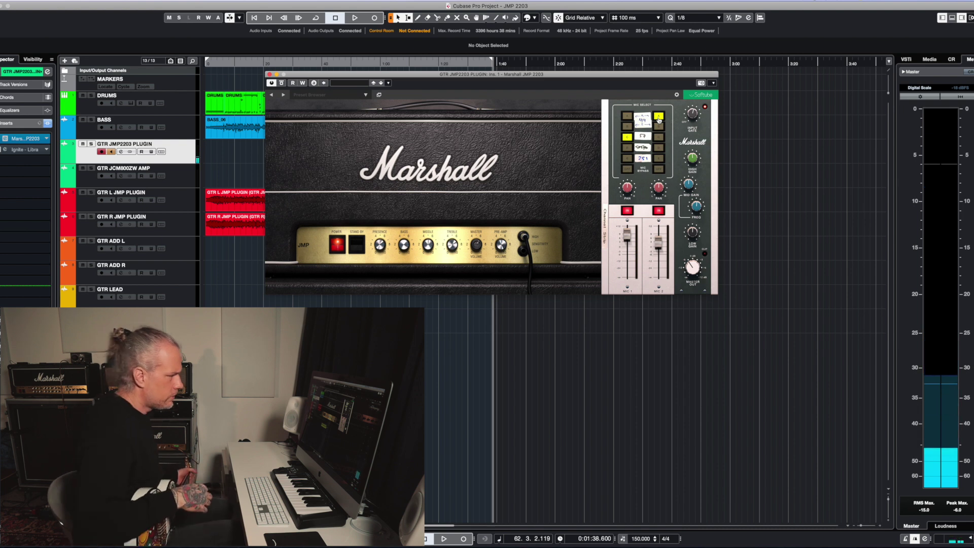
pyautogui.moveTo(700, 185)
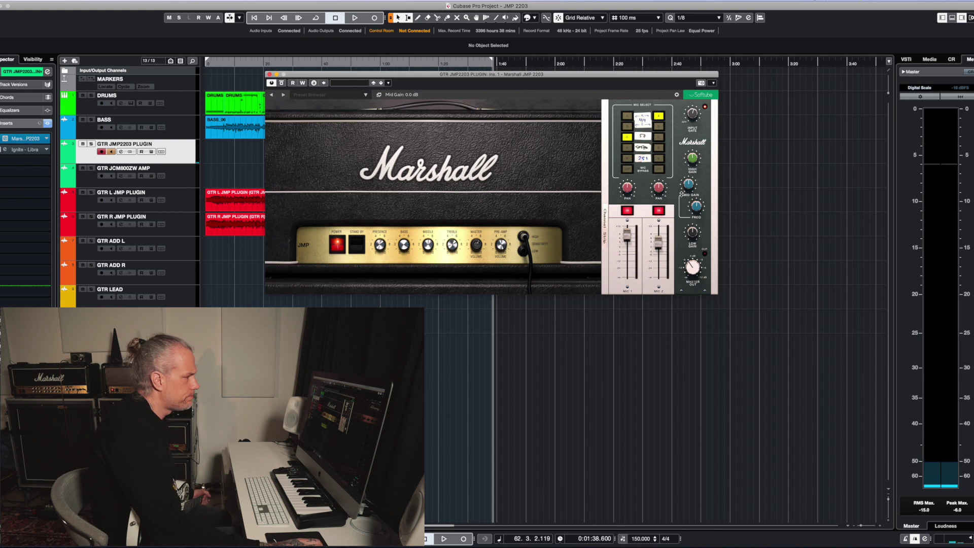
pyautogui.moveTo(682, 230)
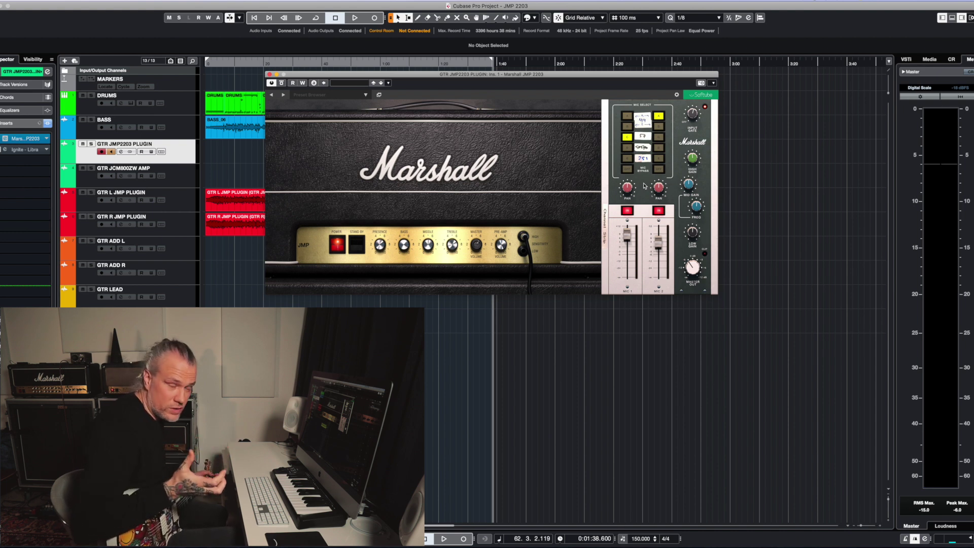
pyautogui.moveTo(683, 124)
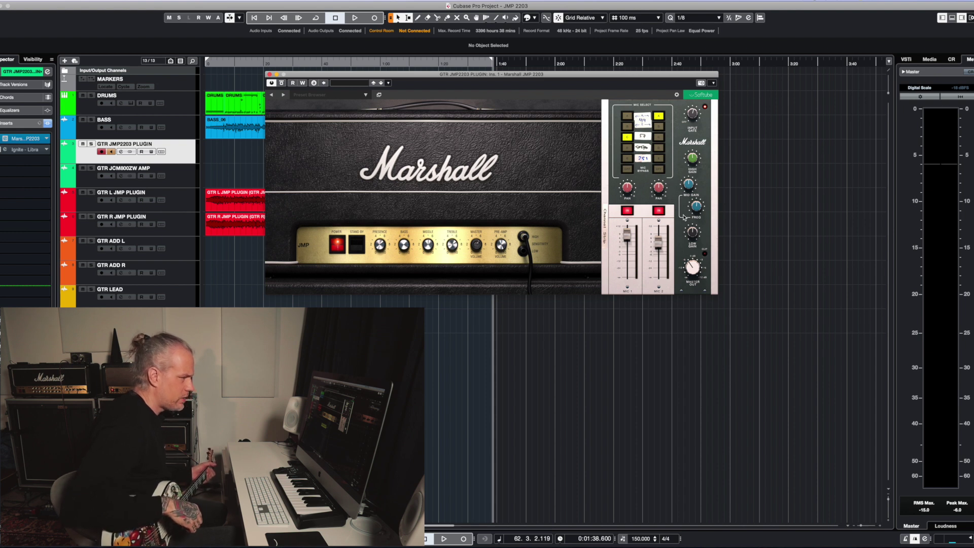
pyautogui.moveTo(704, 200)
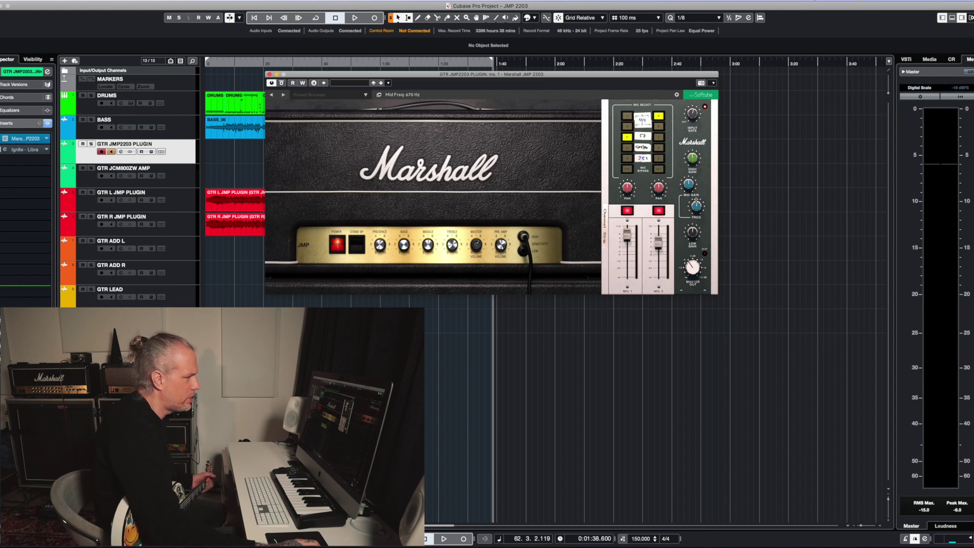
# - Try the channel strip's Mid Freq, Mid Gain, Low Gain and High Gain EQ controls, including Mid Gain at 12.0 dB and Mid Freq at 440 Hz
pyautogui.moveTo(686, 162); pyautogui.dragTo(686, 148)
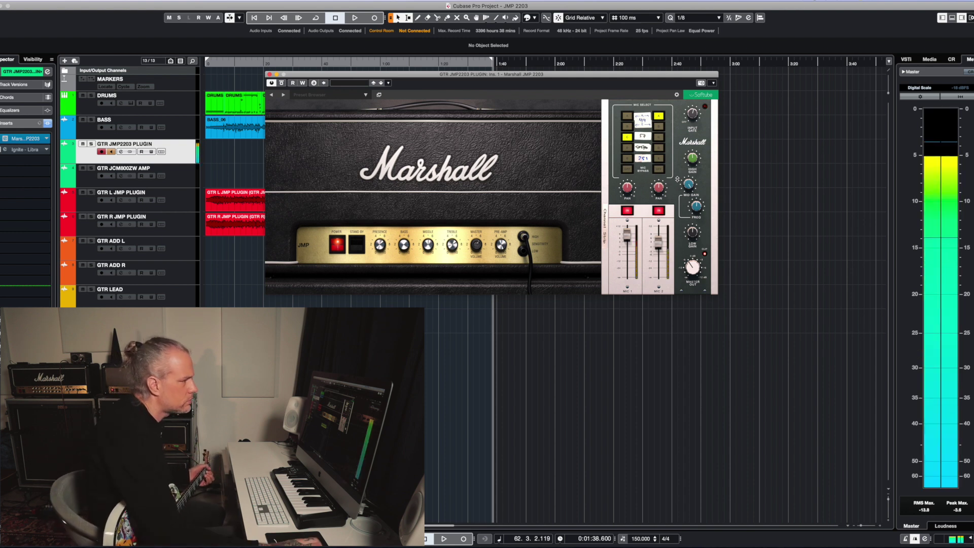
pyautogui.moveTo(691, 201)
pyautogui.mouseDown()
pyautogui.moveTo(693, 233)
pyautogui.moveTo(695, 186)
pyautogui.moveTo(694, 231)
pyautogui.moveTo(695, 211)
pyautogui.mouseUp()
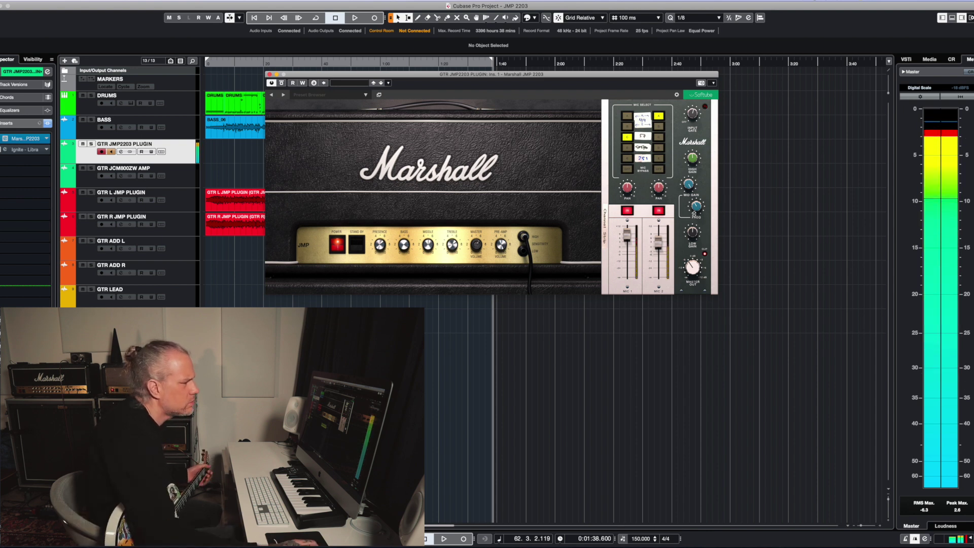
pyautogui.moveTo(690, 190)
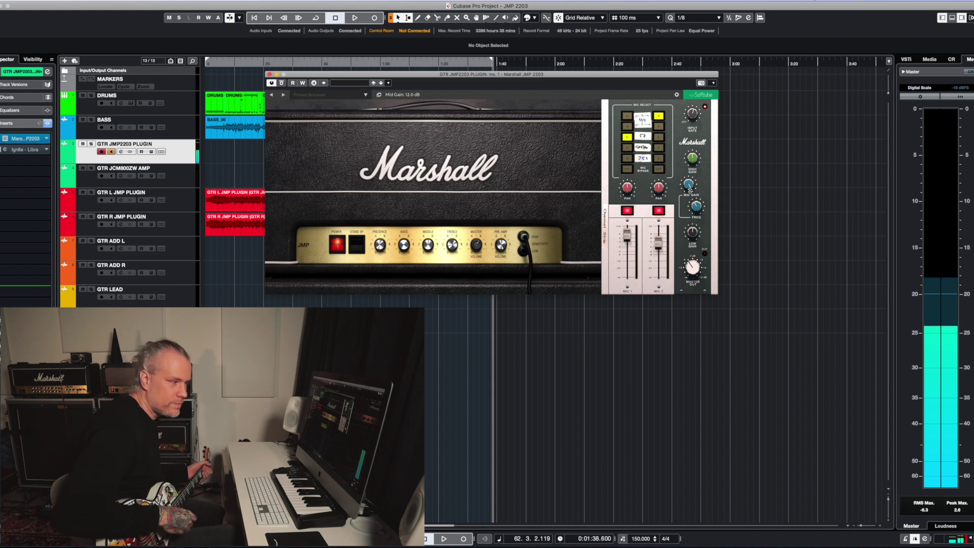
pyautogui.scroll(-2, 688, 187)
pyautogui.moveTo(688, 188); pyautogui.dragTo(686, 231)
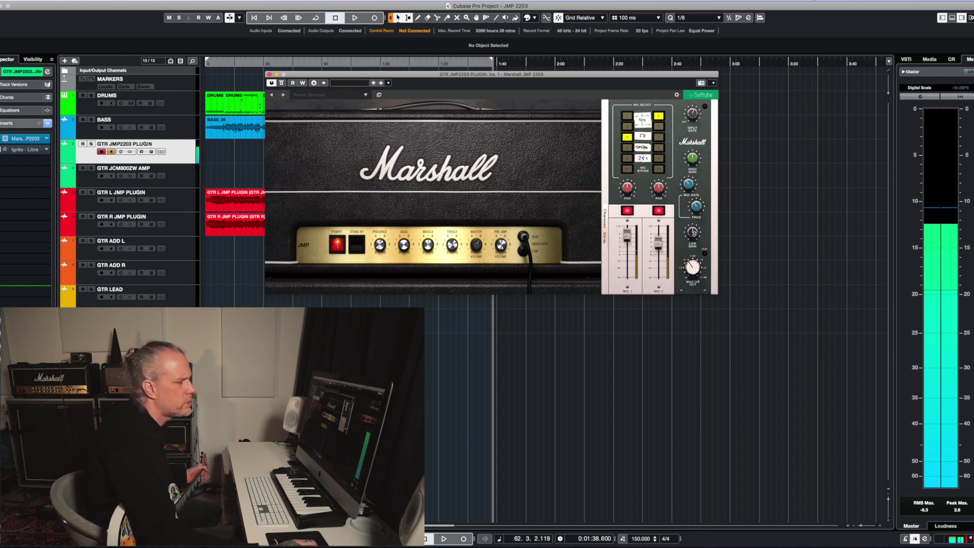
pyautogui.moveTo(692, 232)
pyautogui.mouseDown()
pyautogui.moveTo(695, 224)
pyautogui.moveTo(690, 240)
pyautogui.moveTo(695, 222)
pyautogui.mouseUp()
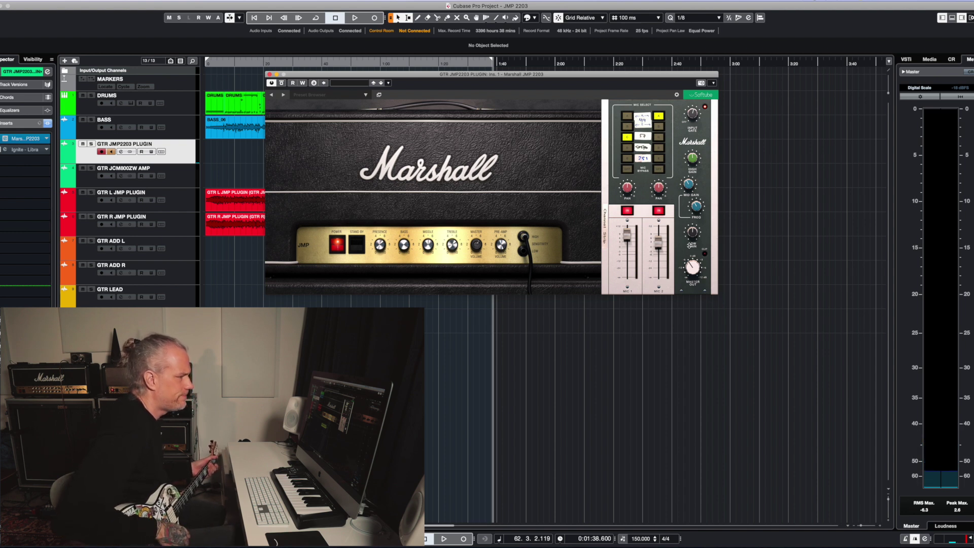
pyautogui.moveTo(694, 169)
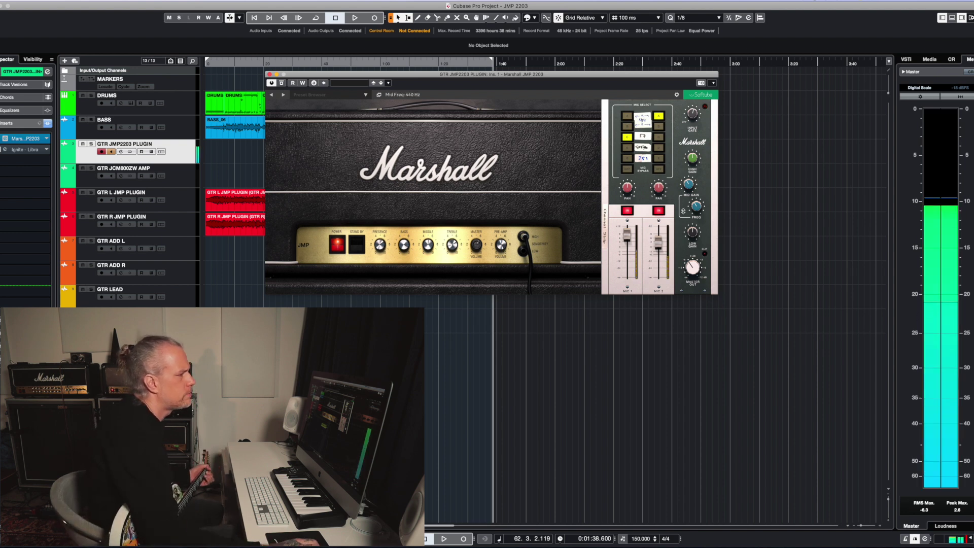
pyautogui.moveTo(692, 158); pyautogui.dragTo(693, 158)
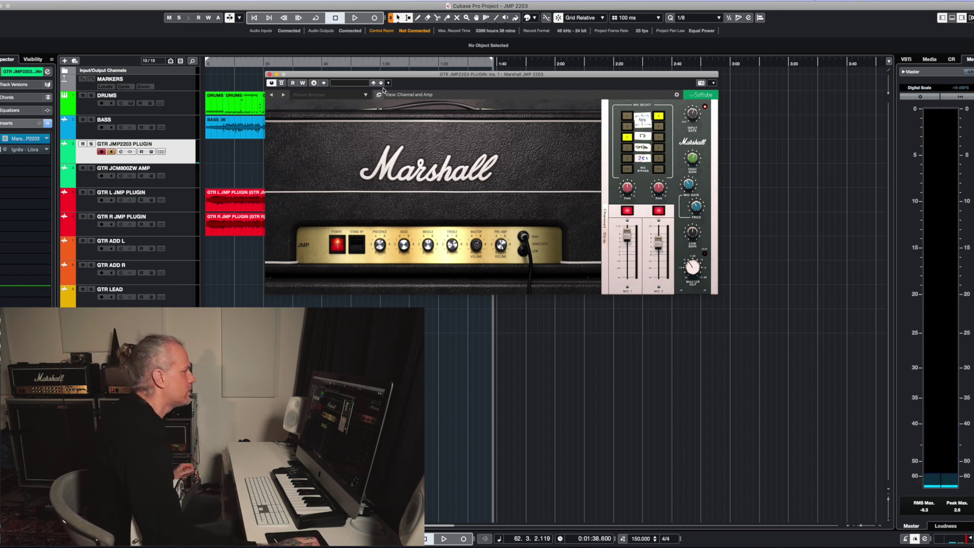
# - Load the user preset EV JMP2203 1 in the Marshall JMP 2203 plugin
pyautogui.click(366, 96)
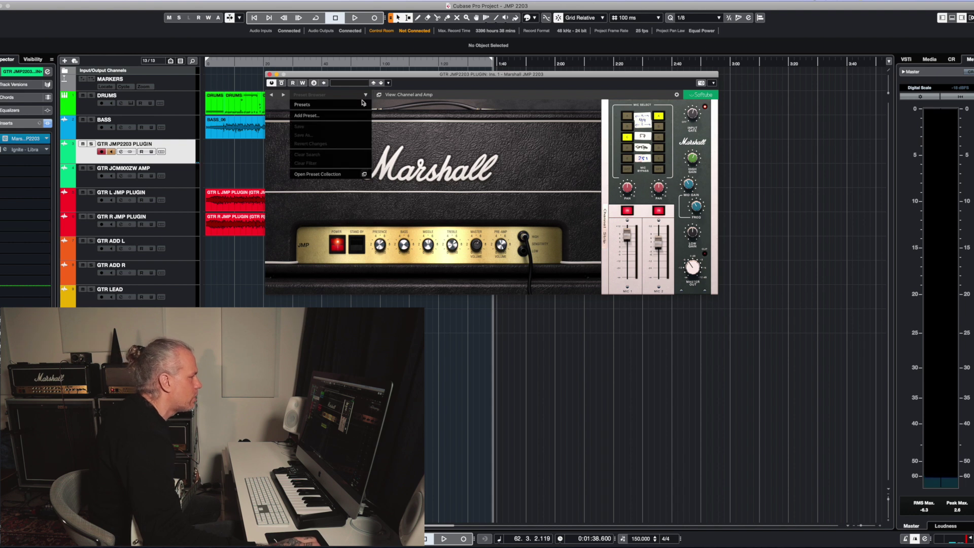
pyautogui.moveTo(363, 107)
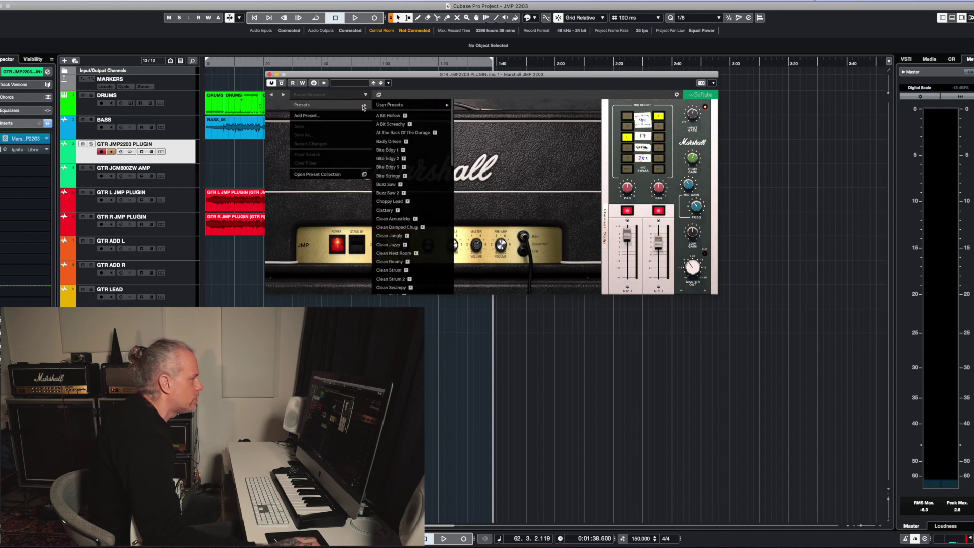
pyautogui.moveTo(399, 105)
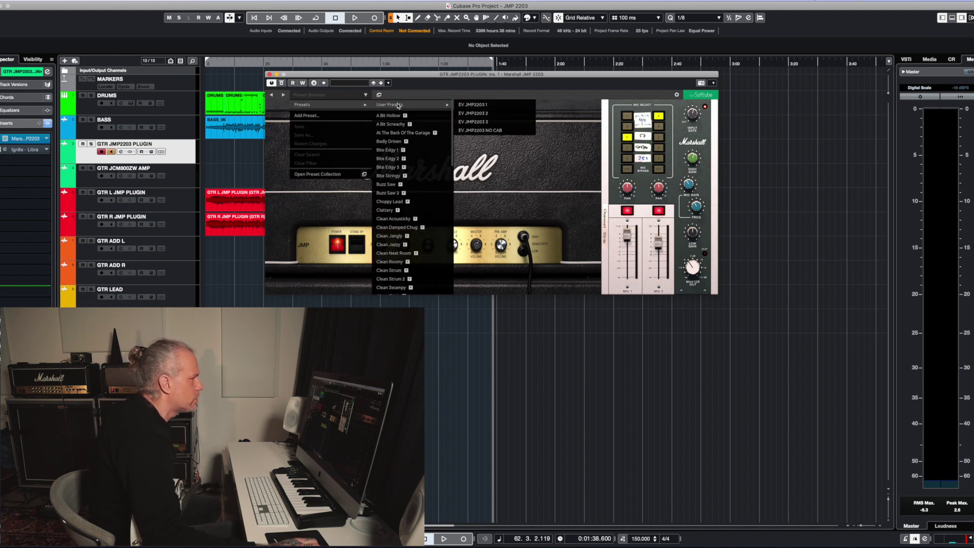
pyautogui.click(479, 105)
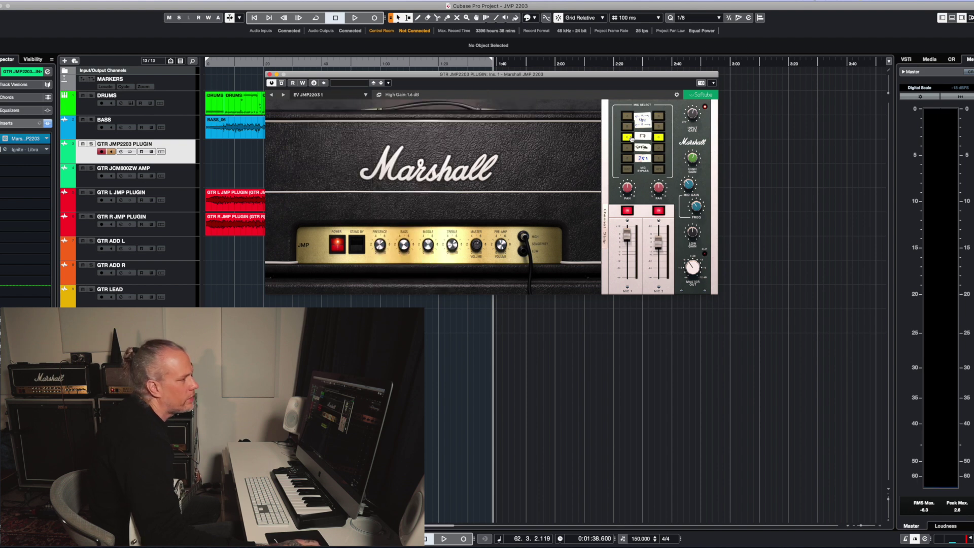
# - Load the user preset EV JMP2203 3 in the Marshall JMP 2203 plugin
pyautogui.click(365, 96)
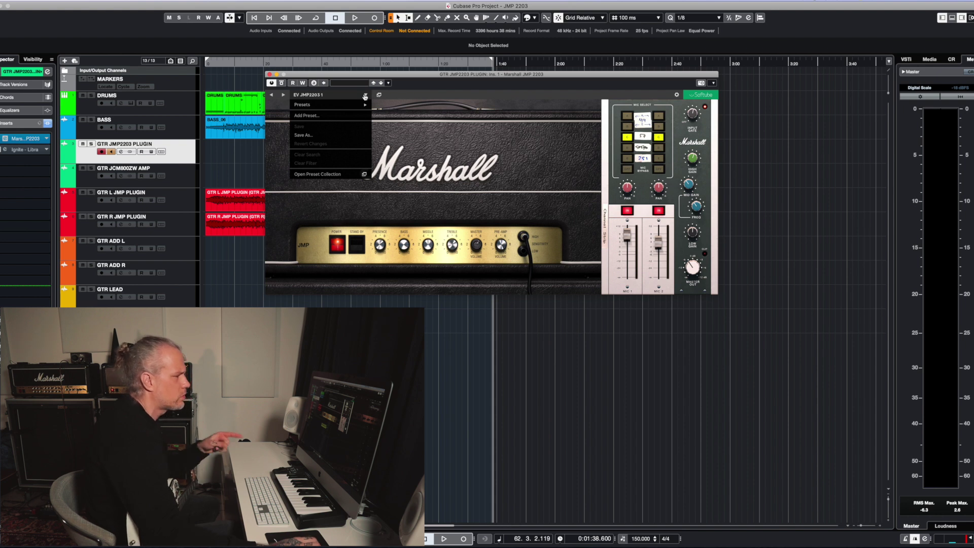
pyautogui.moveTo(330, 105)
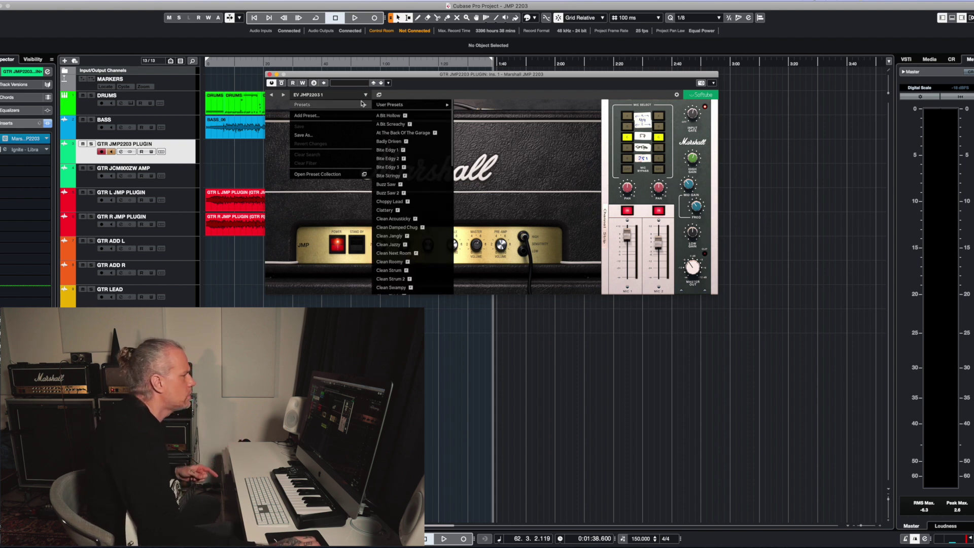
pyautogui.moveTo(411, 104)
pyautogui.click(482, 122)
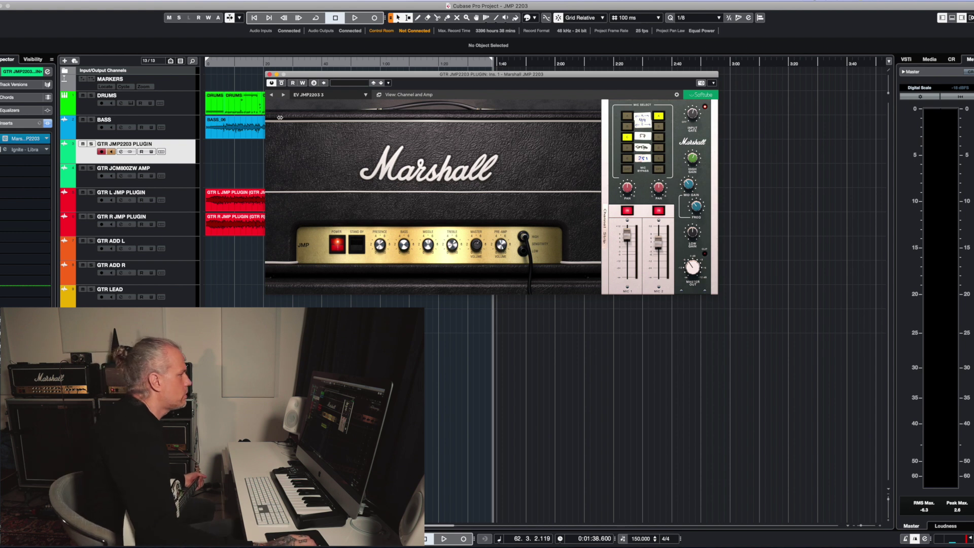
# - Step back to the EV JMP2203 1 preset, and audition EV JMP2203 1, 2 and 3 in order
pyautogui.click(273, 96)
pyautogui.click(273, 96)
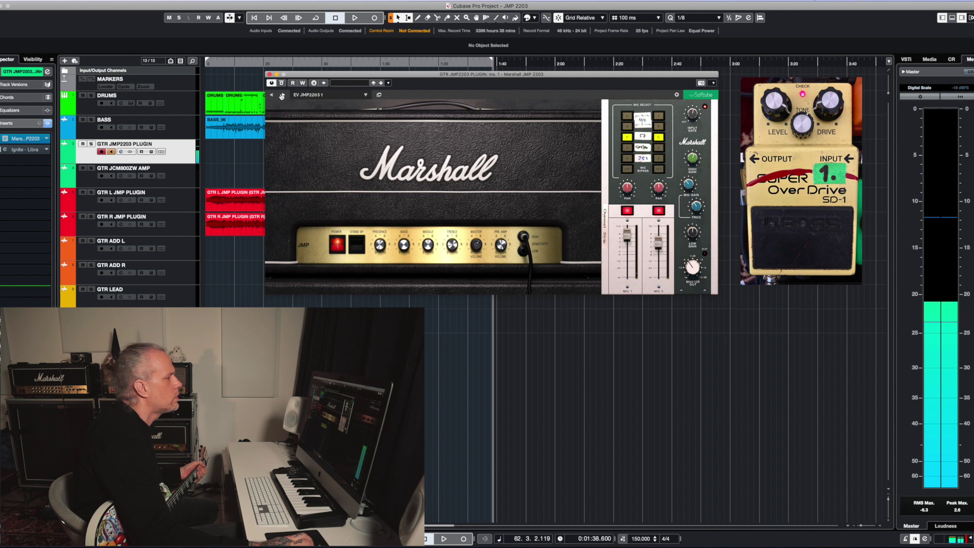
pyautogui.click(283, 95)
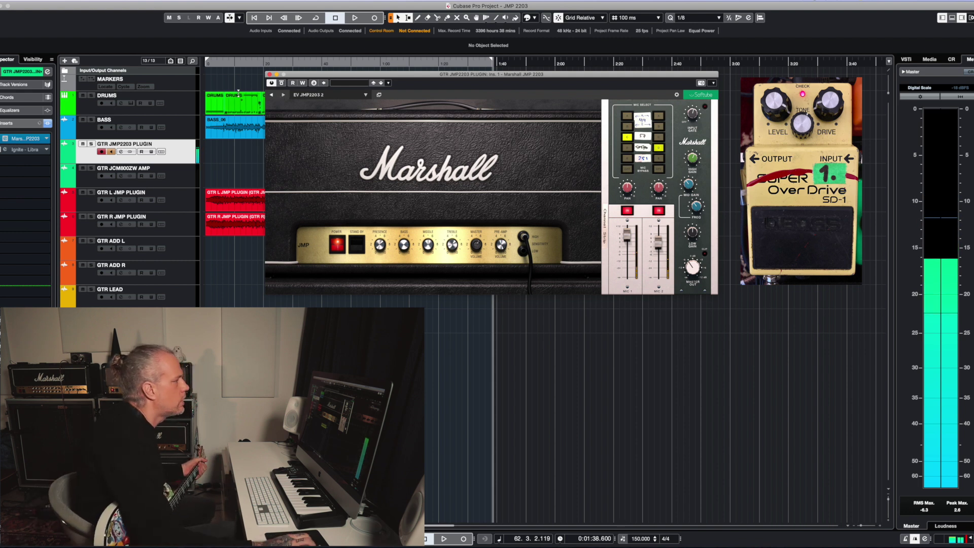
pyautogui.click(283, 95)
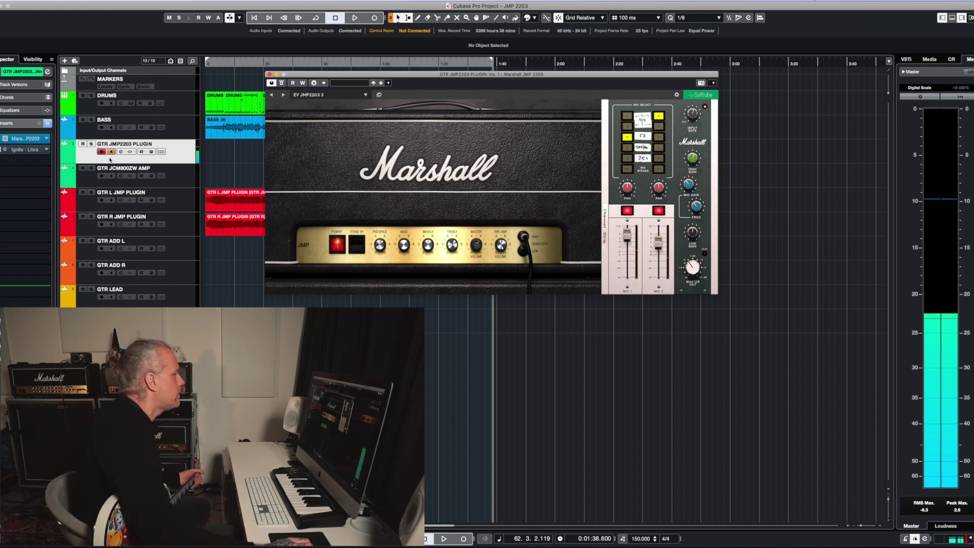
# - Inspect the Amp Room insert on the GTR JCM800ZW AMP track with input monitoring enabled, and close both open plugin windows
pyautogui.click(167, 185)
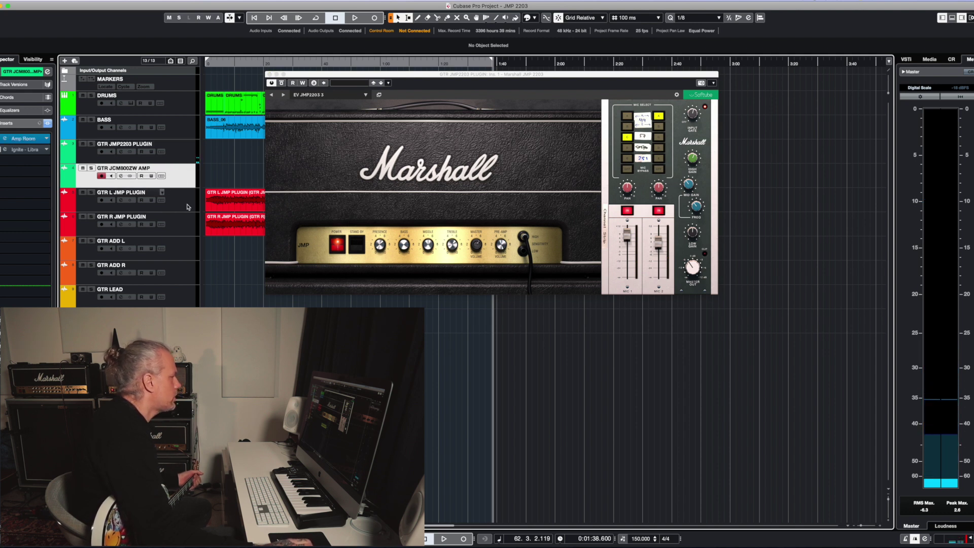
pyautogui.click(23, 139)
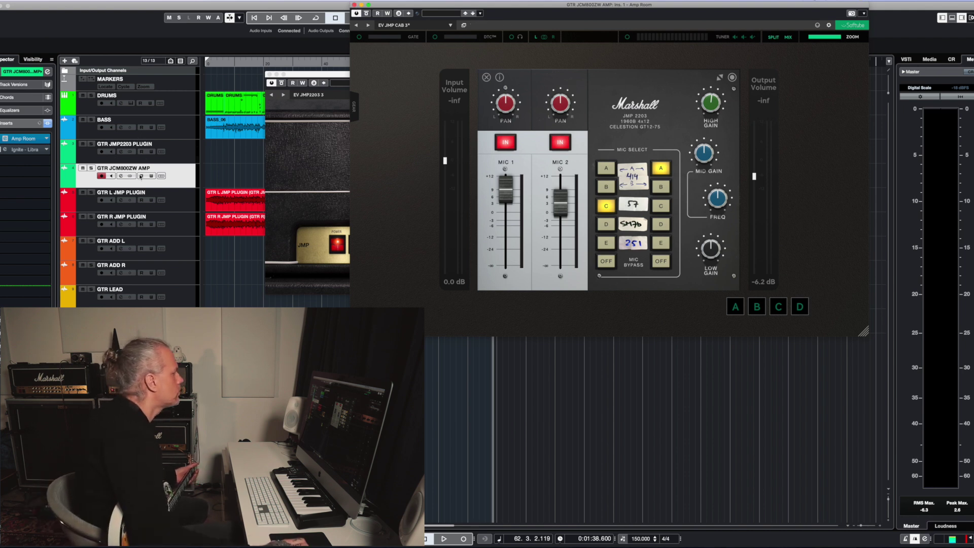
pyautogui.click(111, 176)
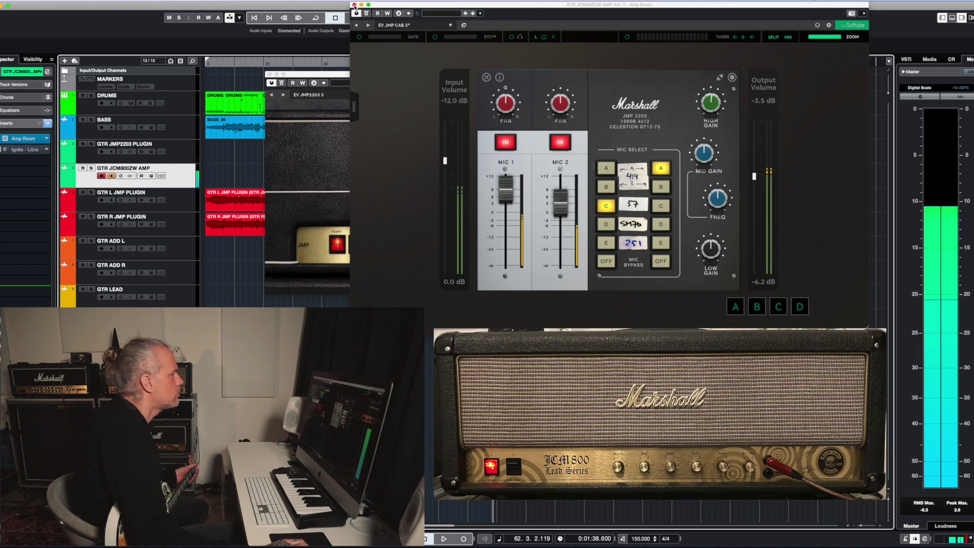
pyautogui.click(354, 4)
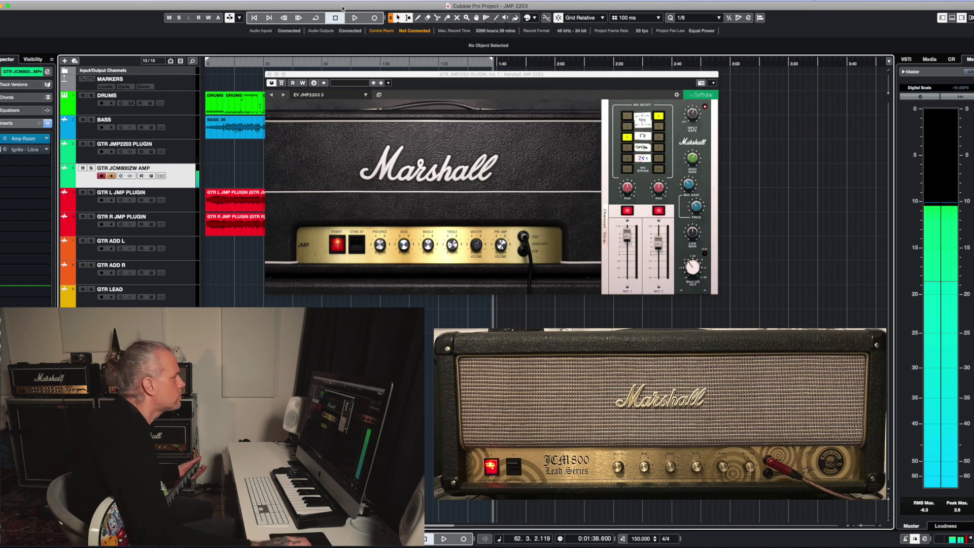
pyautogui.click(269, 74)
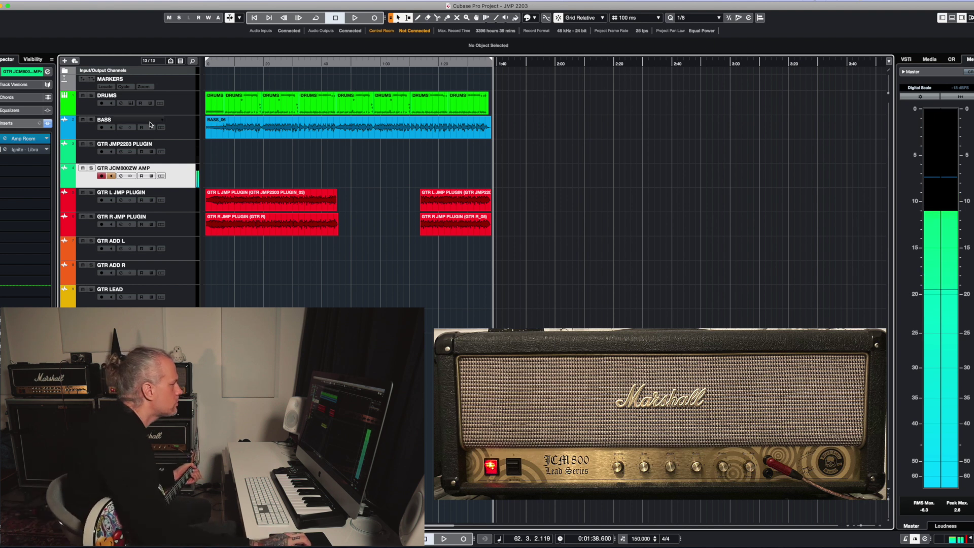
# - Alternate input monitoring between GTR JMP2203 PLUGIN and GTR JCM800ZW AMP to compare their tones, ending on GTR JMP2203 PLUGIN
pyautogui.click(111, 176)
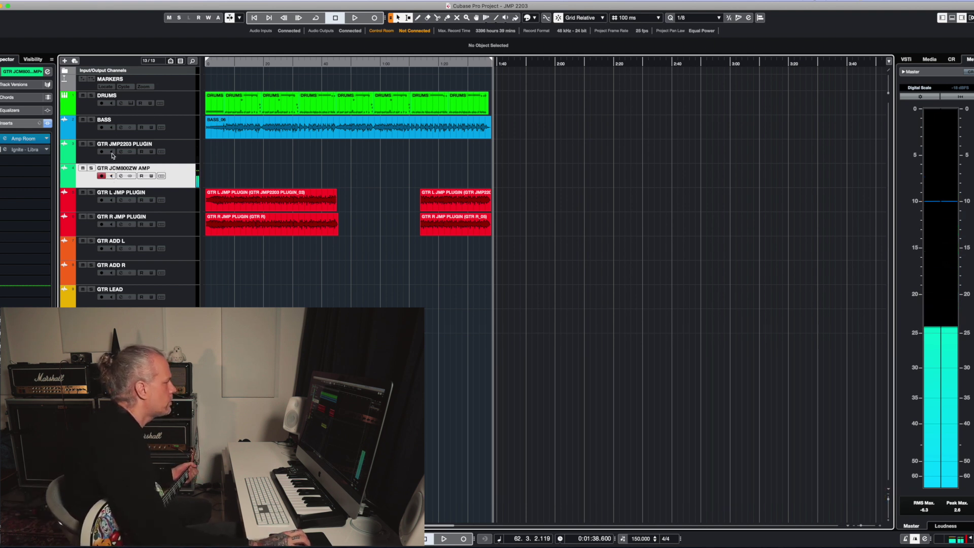
pyautogui.click(111, 153)
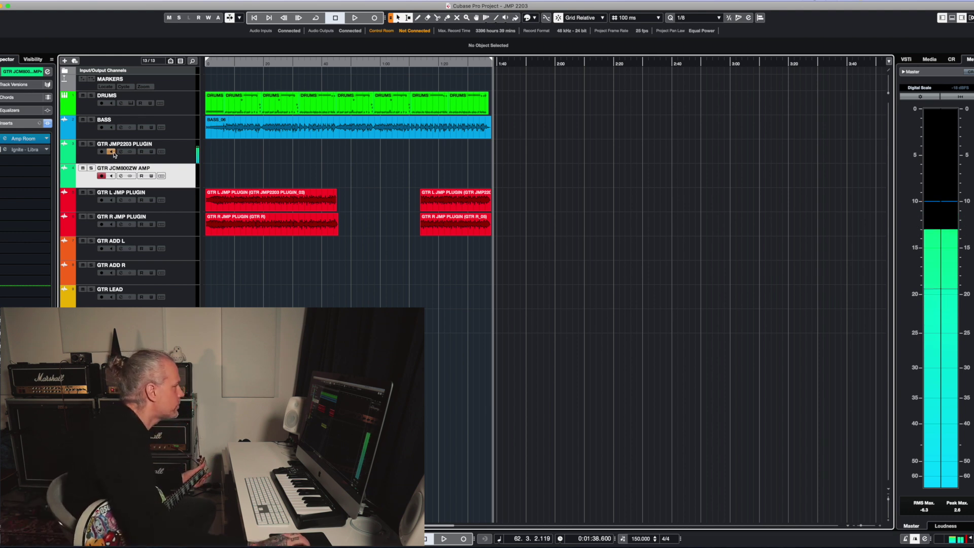
pyautogui.click(111, 152)
pyautogui.click(111, 175)
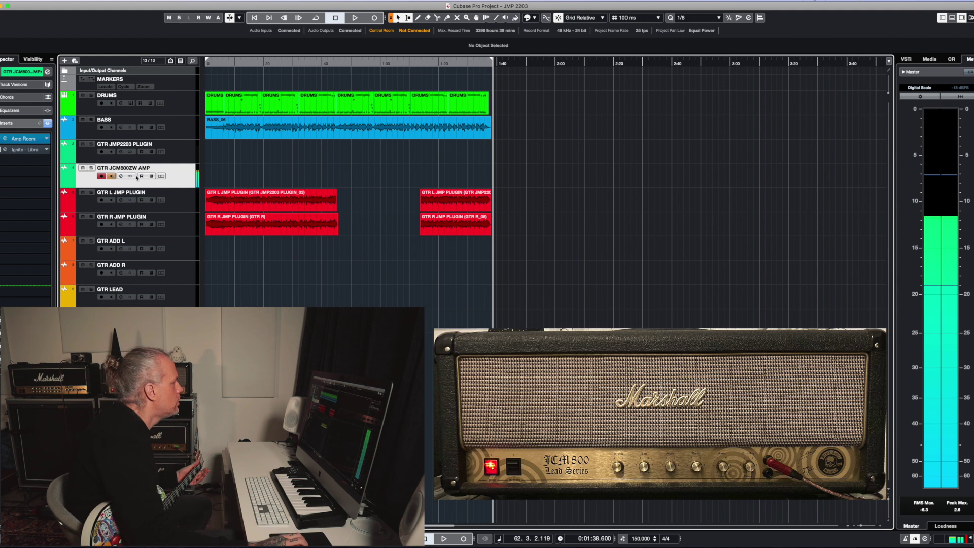
pyautogui.click(111, 153)
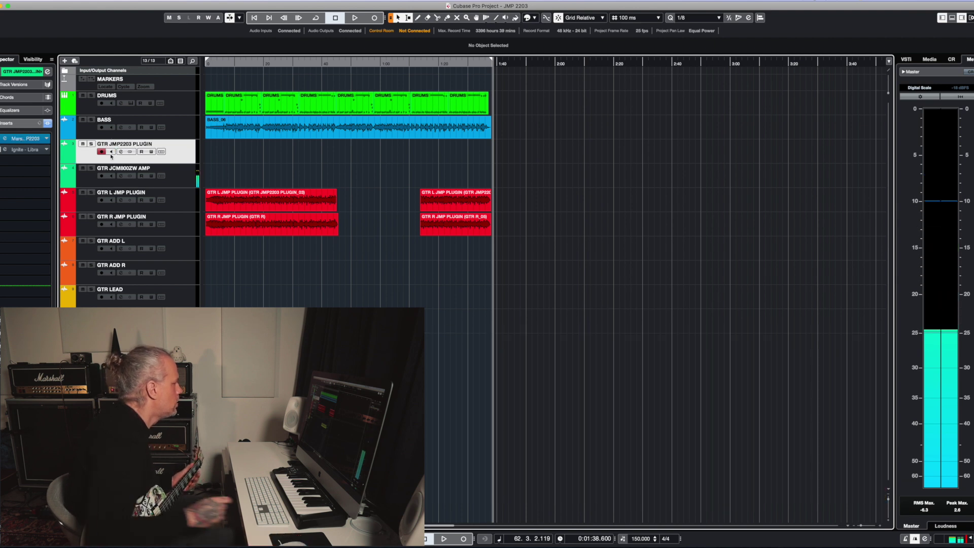
pyautogui.click(111, 151)
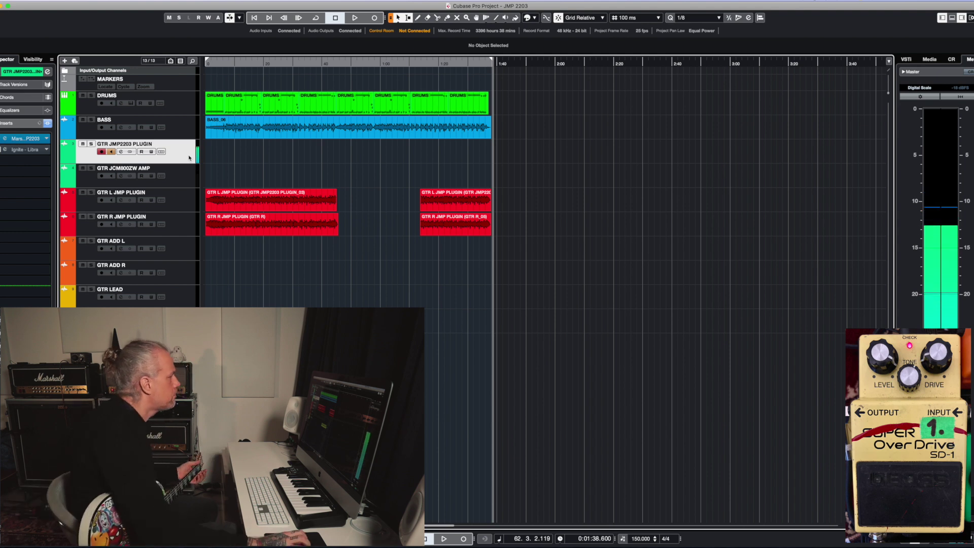
# - Monitor GTR JCM800ZW AMP once more, return monitoring to GTR JMP2203 PLUGIN, and open its Marshall JMP 2203 insert
pyautogui.click(111, 176)
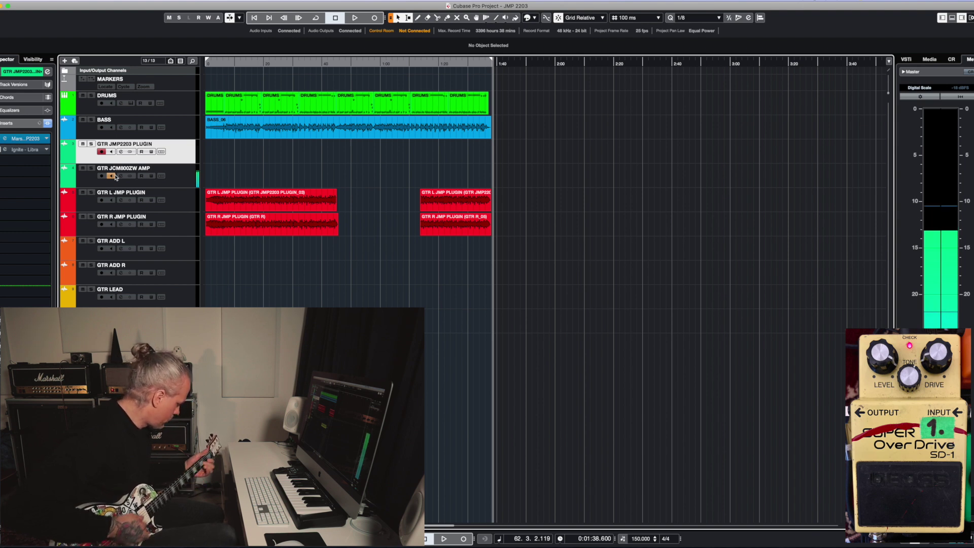
pyautogui.click(114, 185)
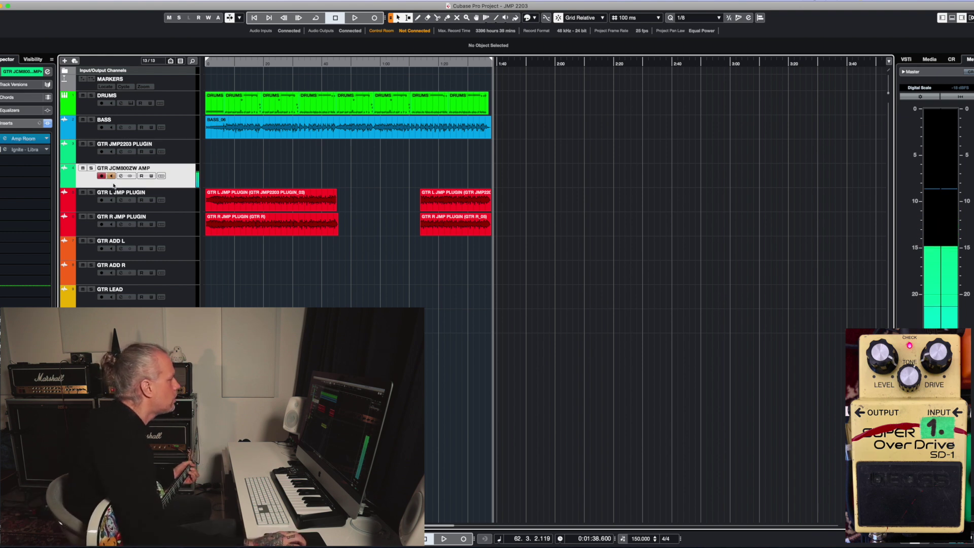
pyautogui.click(109, 157)
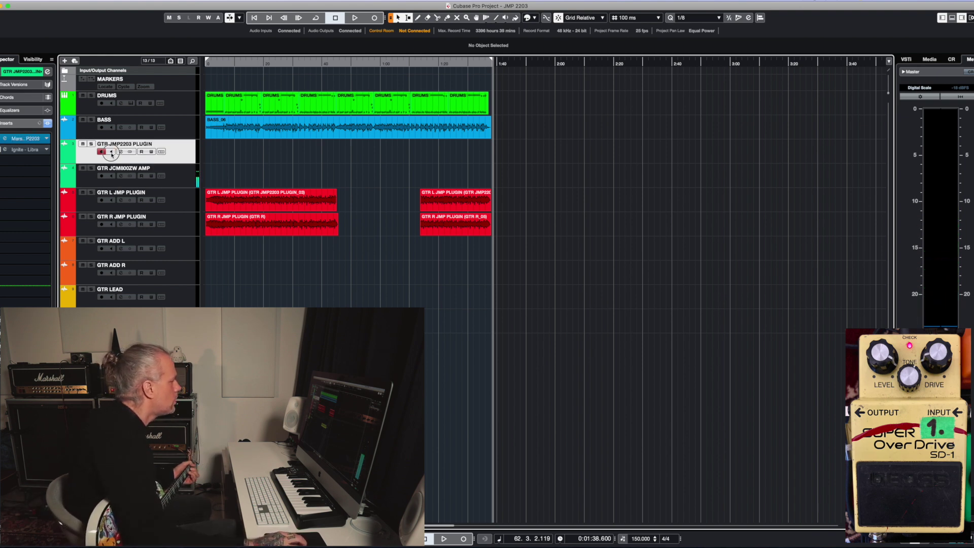
pyautogui.click(28, 139)
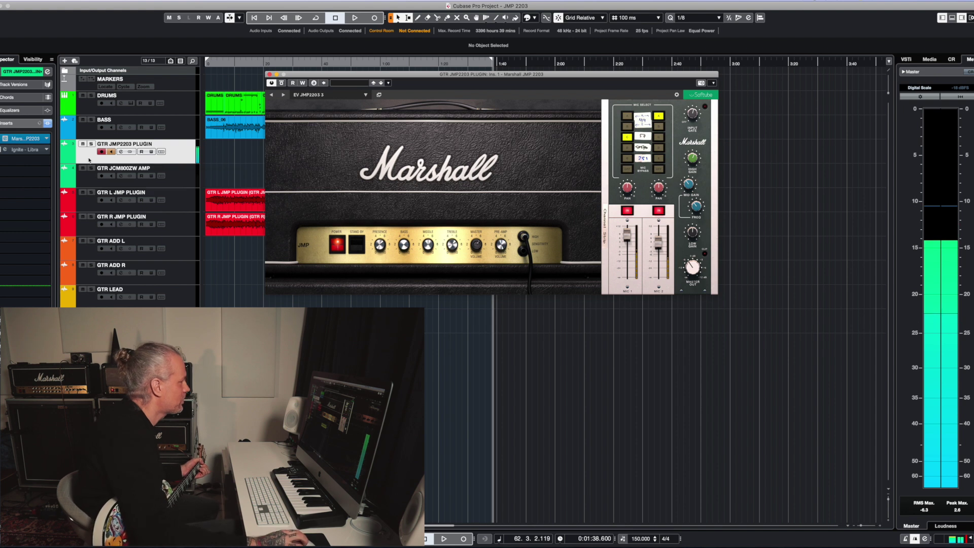
# - Compare both guitar tracks by alternating input monitoring, ending on GTR JCM800ZW AMP, and close the Marshall JMP 2203 plugin window
pyautogui.click(112, 176)
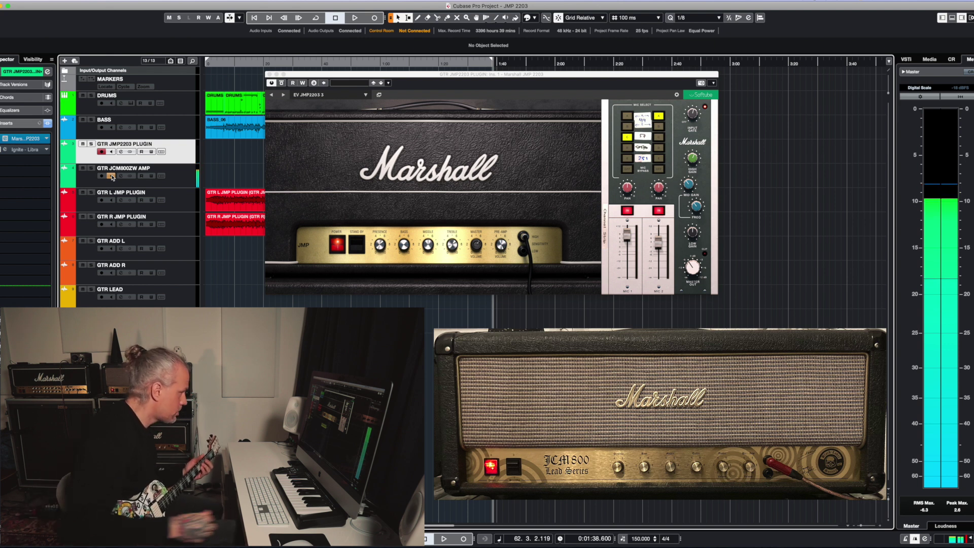
pyautogui.click(112, 175)
pyautogui.click(111, 151)
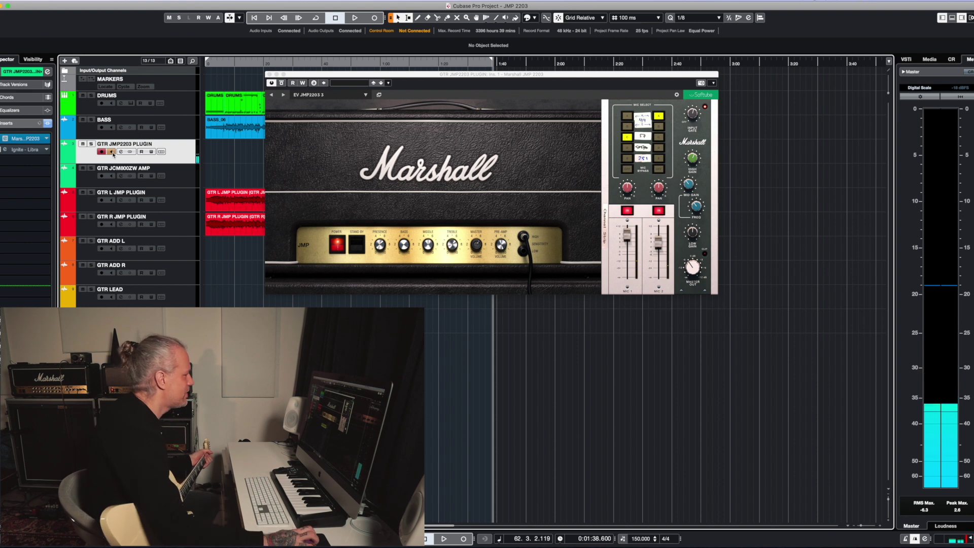
pyautogui.click(112, 152)
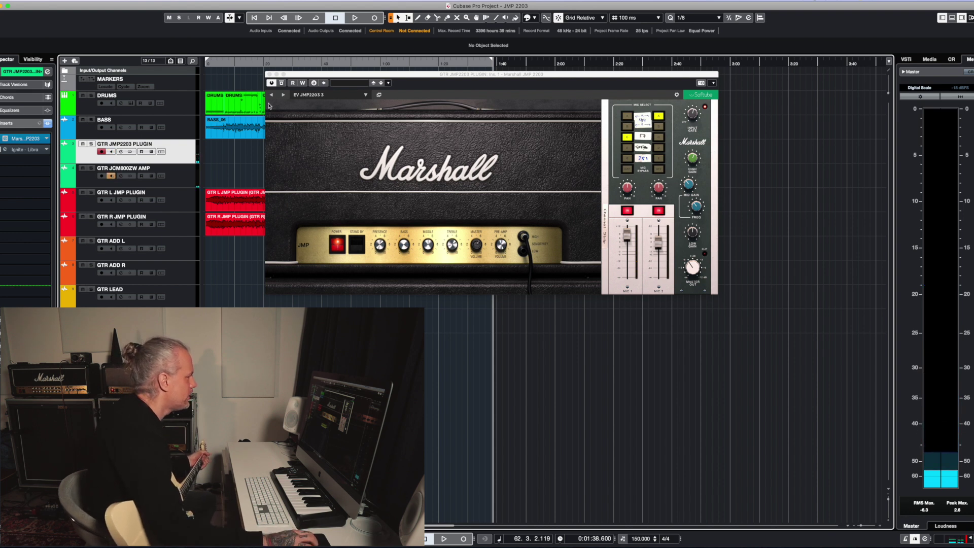
pyautogui.click(270, 74)
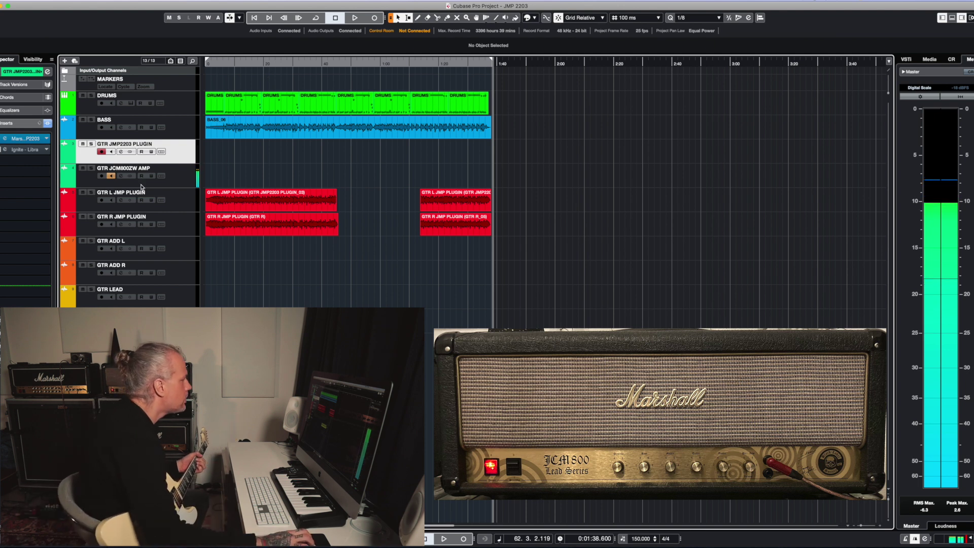
# - Switch input monitoring from GTR JCM800ZW AMP to GTR JMP2203 PLUGIN and open the Marshall JMP 2203 insert
pyautogui.click(110, 176)
pyautogui.click(111, 151)
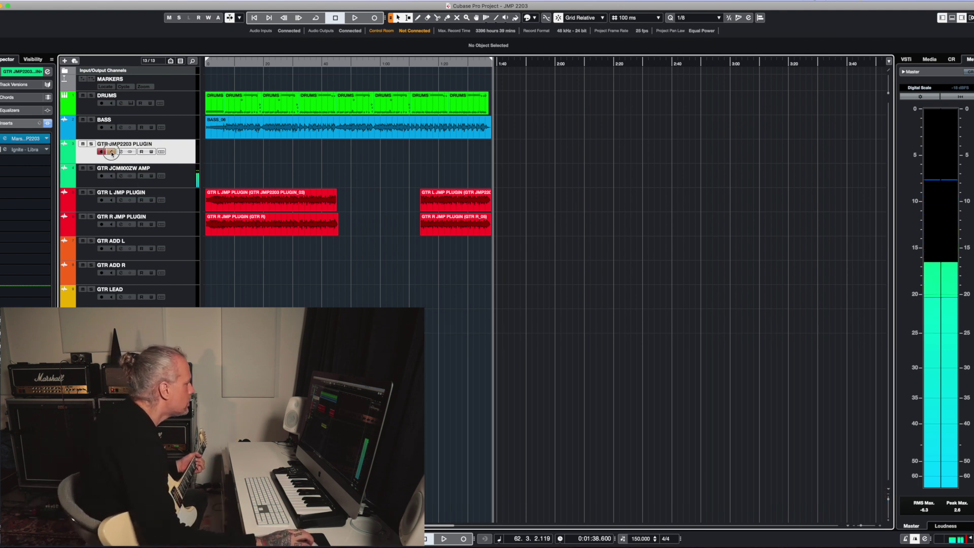
pyautogui.click(26, 139)
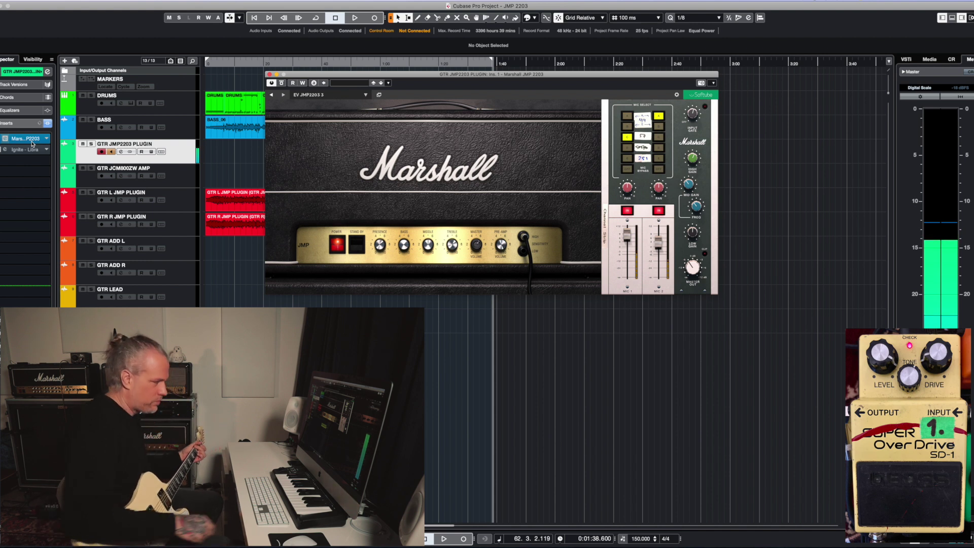
# - Compare the plugin and amp tones by alternating input monitoring between the two guitar tracks, ending on GTR JCM800ZW AMP
pyautogui.click(111, 179)
pyautogui.click(111, 176)
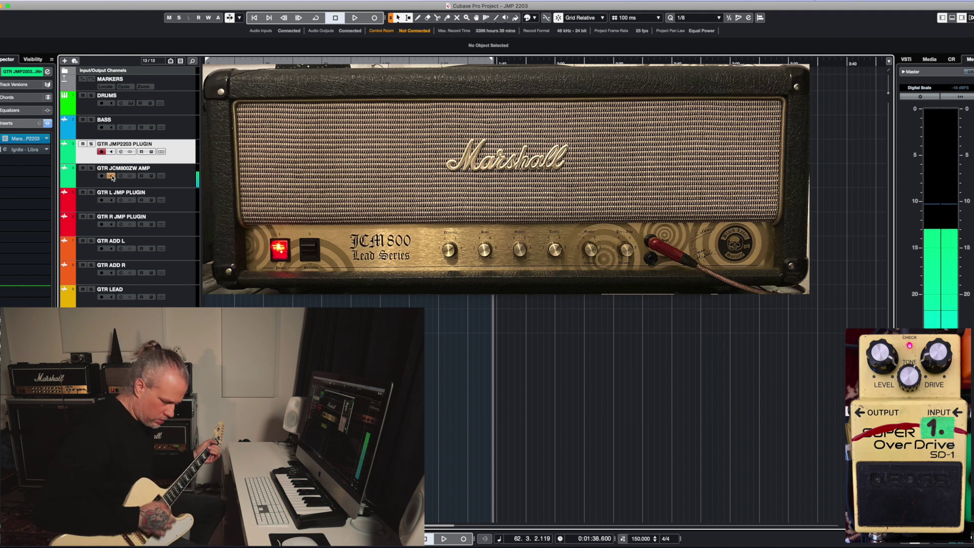
pyautogui.click(112, 176)
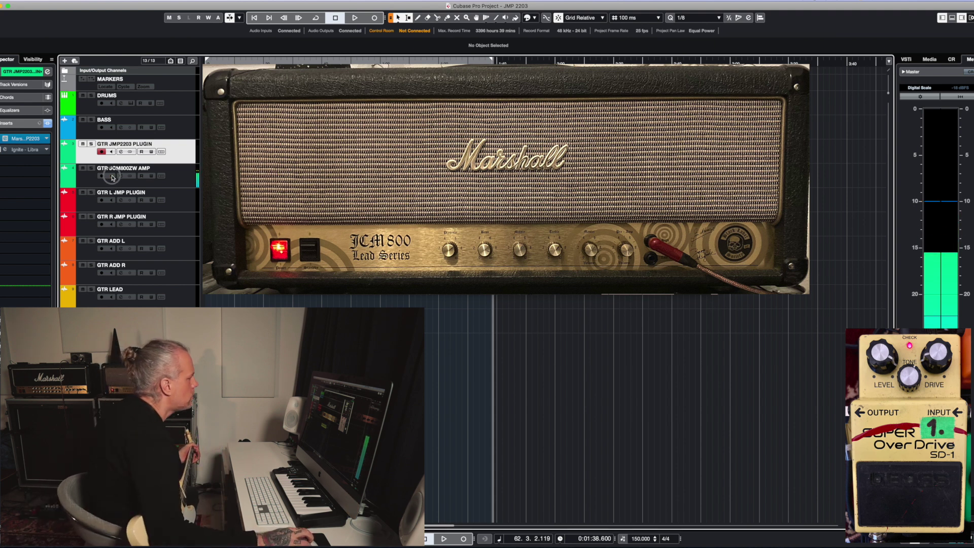
pyautogui.click(112, 152)
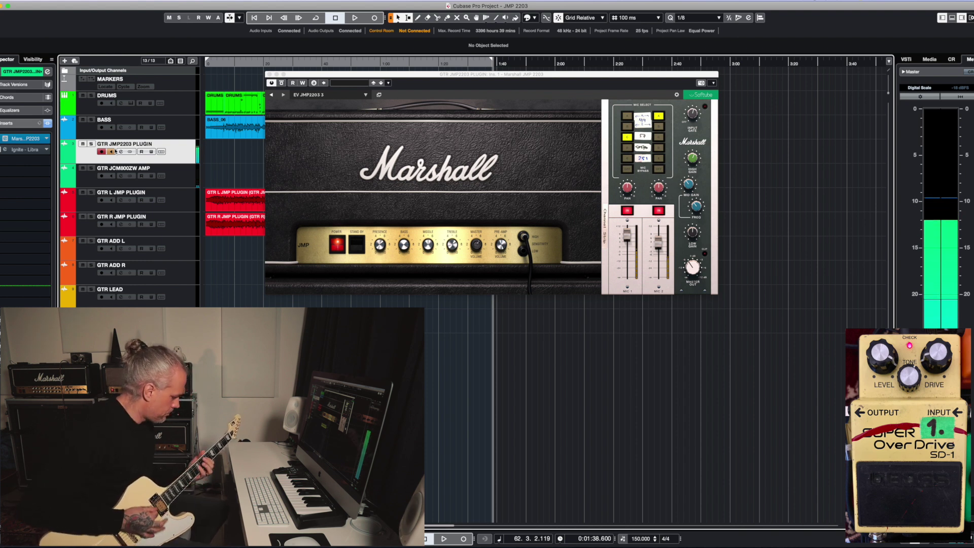
pyautogui.click(112, 152)
pyautogui.click(112, 176)
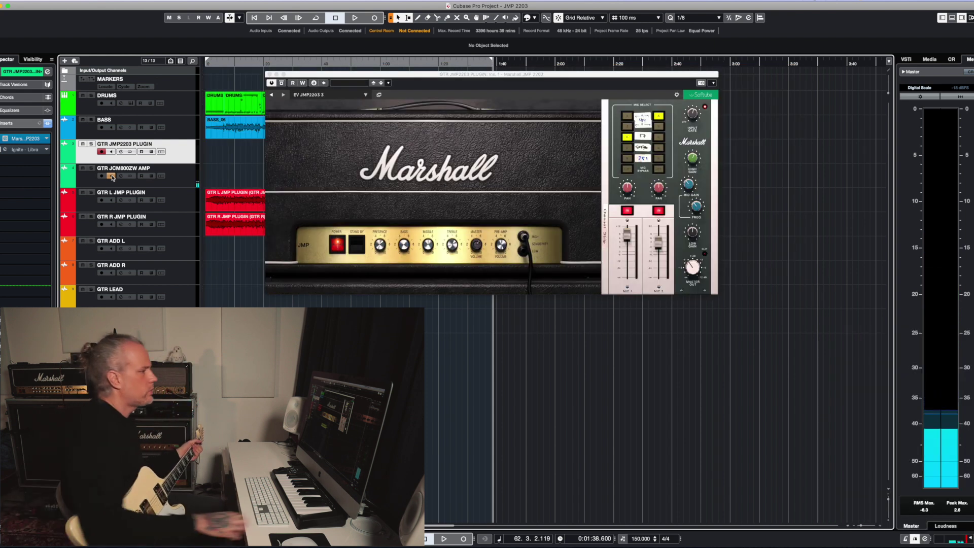
# - Load the A Bit Hollow preset in Marshall JMP 2203 and move input monitoring to GTR JMP2203 PLUGIN
pyautogui.click(365, 94)
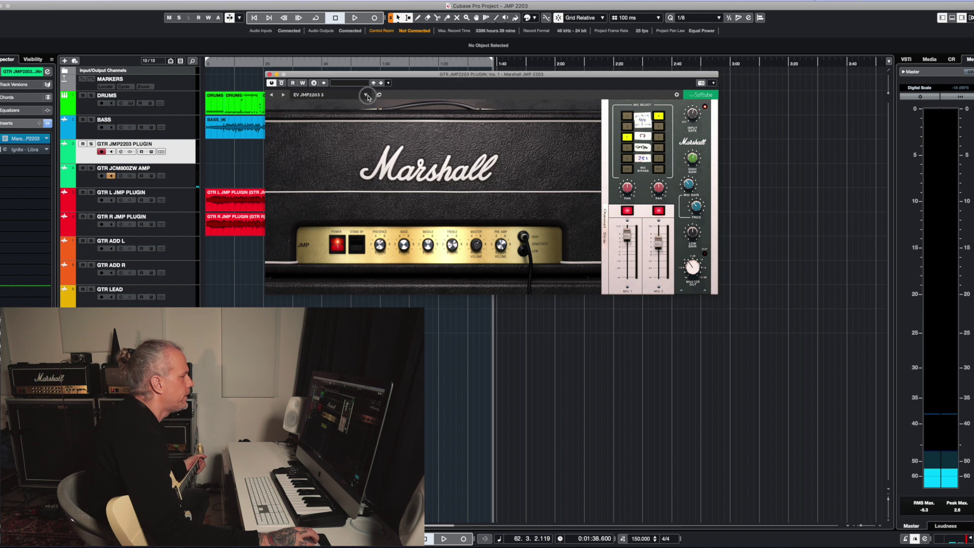
pyautogui.moveTo(356, 104)
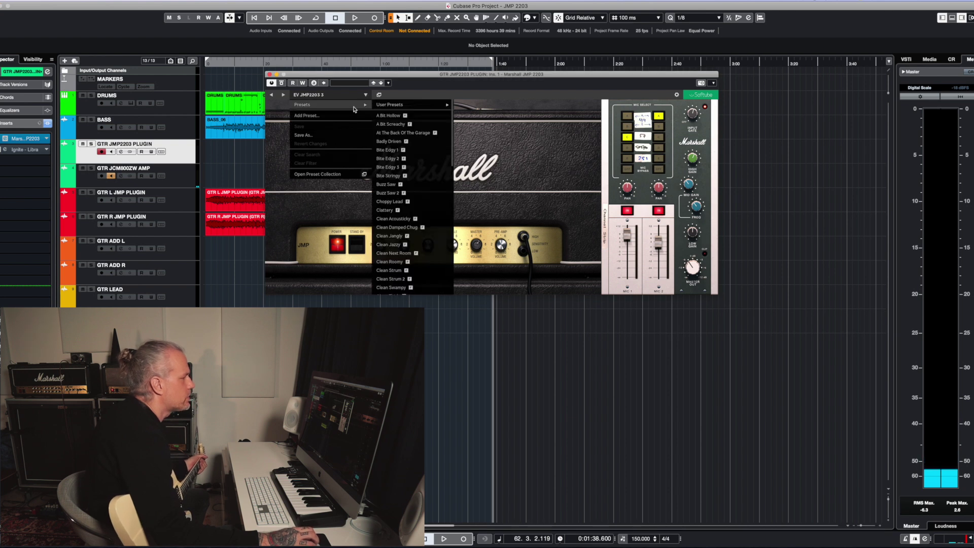
pyautogui.click(394, 117)
pyautogui.click(110, 152)
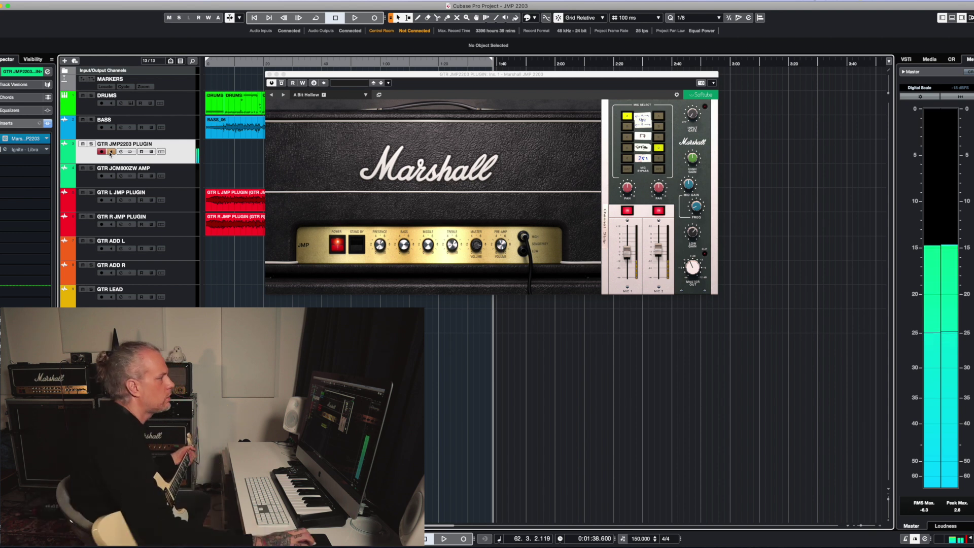
# - Load the Bite Edgy 1 preset in the Marshall JMP 2203 plugin to audition its tone
pyautogui.click(366, 95)
pyautogui.moveTo(364, 105)
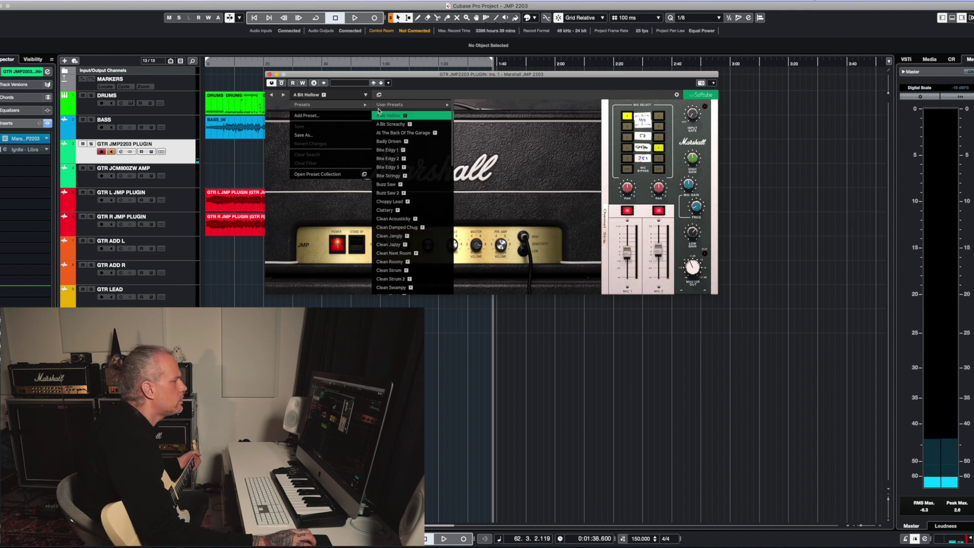
pyautogui.click(394, 151)
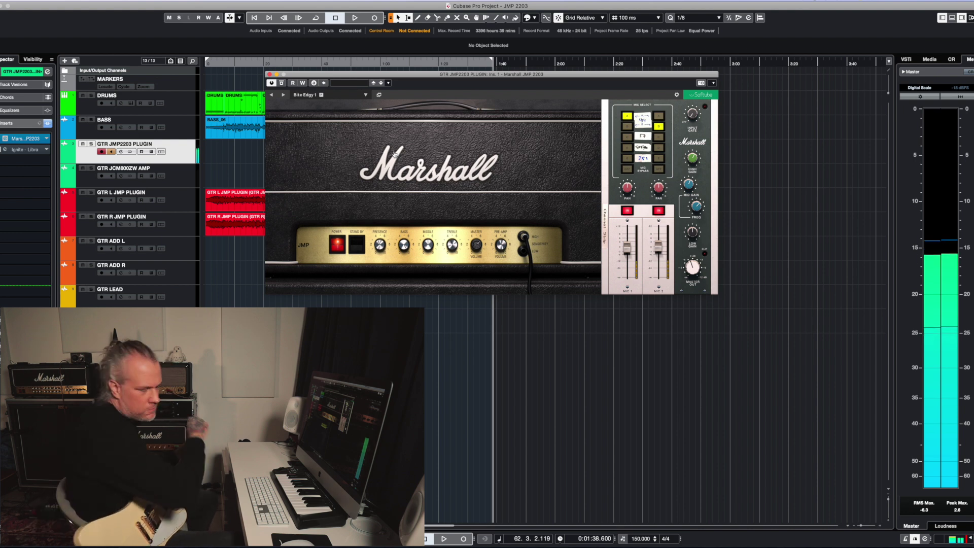
# - Load the Clean Jazzy preset in the Marshall JMP 2203 plugin and raise its output volume
pyautogui.click(365, 94)
pyautogui.moveTo(355, 105)
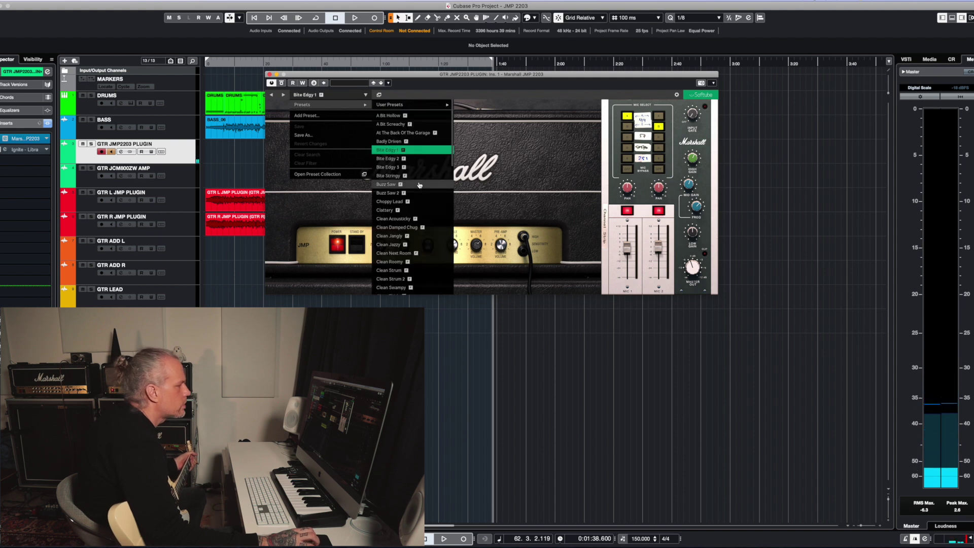
pyautogui.click(391, 245)
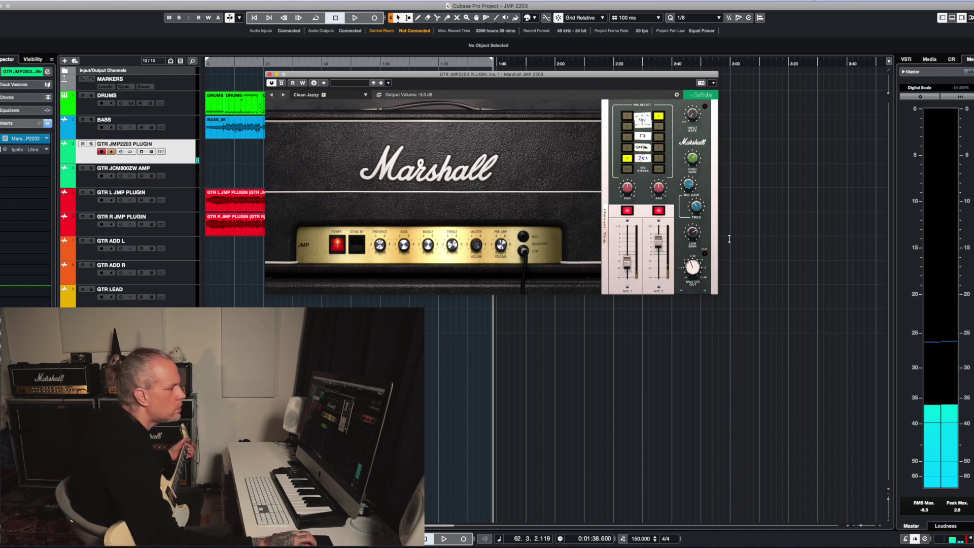
pyautogui.moveTo(692, 269); pyautogui.dragTo(693, 248)
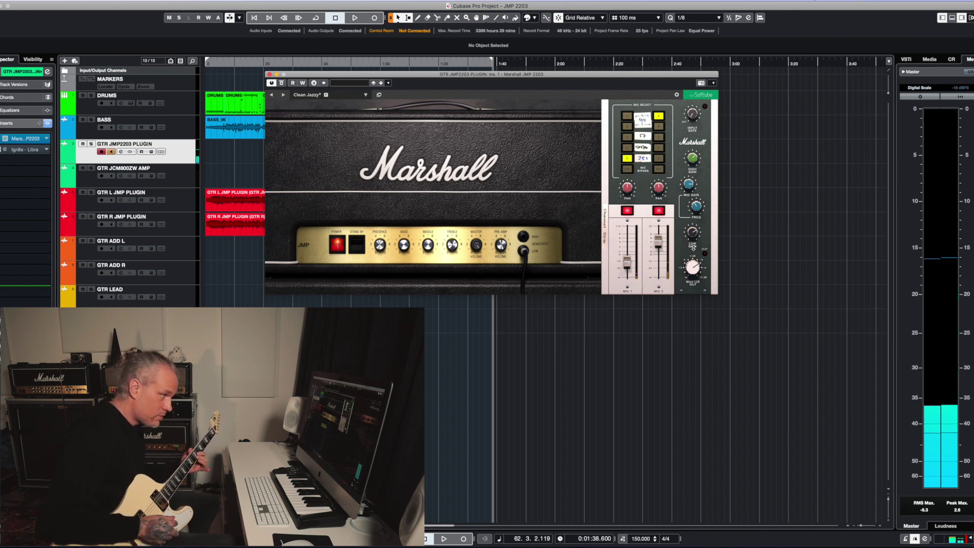
# - Load the Crunchy Riff preset in the Marshall JMP 2203 plugin to audition its tone
pyautogui.click(367, 98)
pyautogui.moveTo(350, 104)
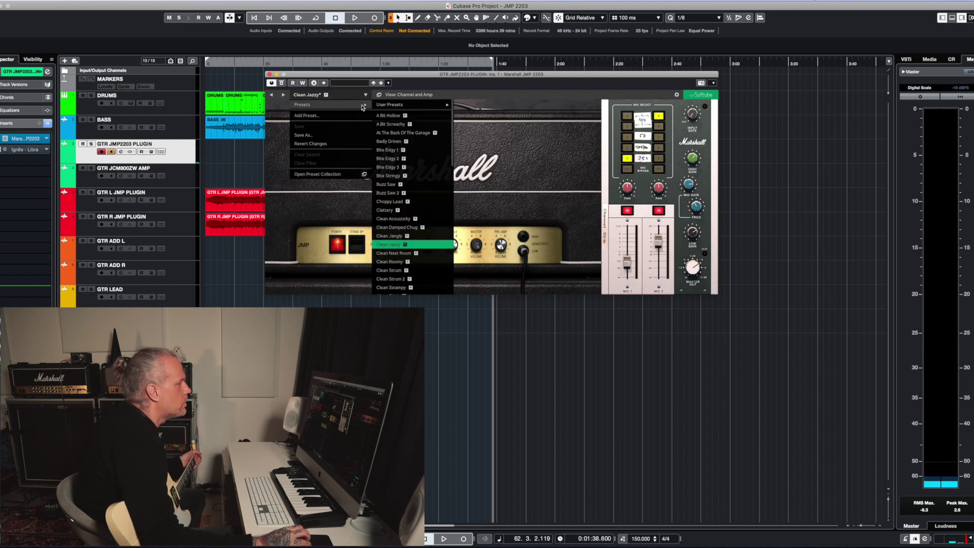
pyautogui.scroll(-3, 400, 226)
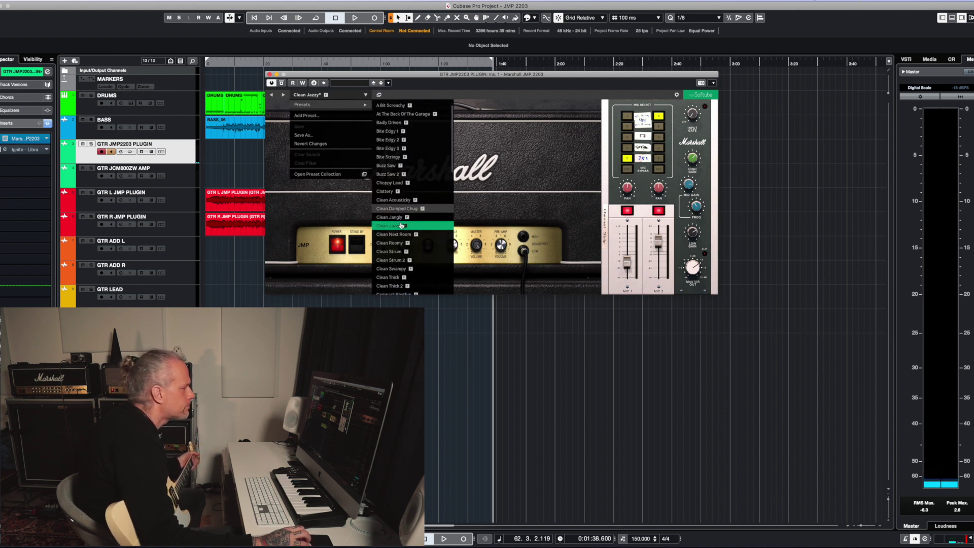
pyautogui.click(394, 229)
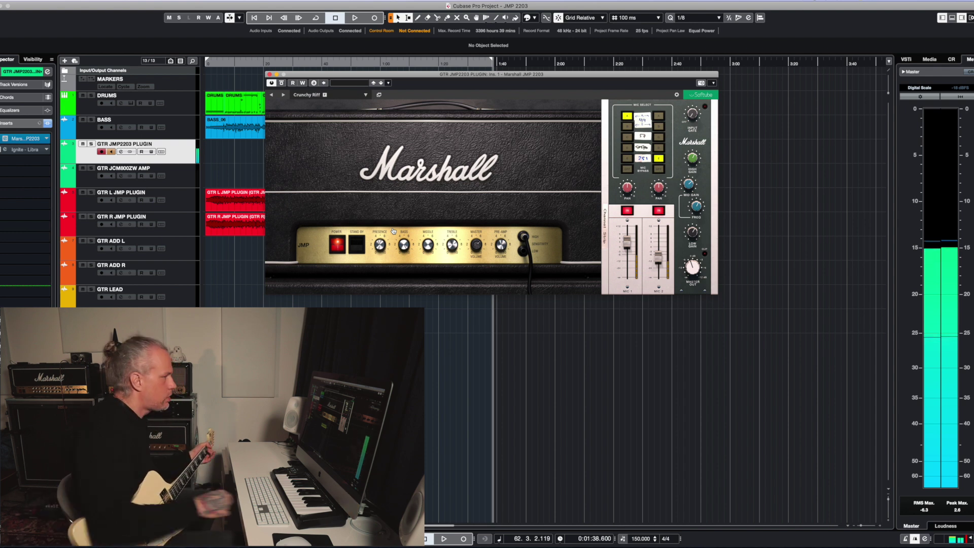
# - Load the Getting Dirty preset in the Marshall JMP 2203 plugin
pyautogui.click(366, 95)
pyautogui.moveTo(355, 104)
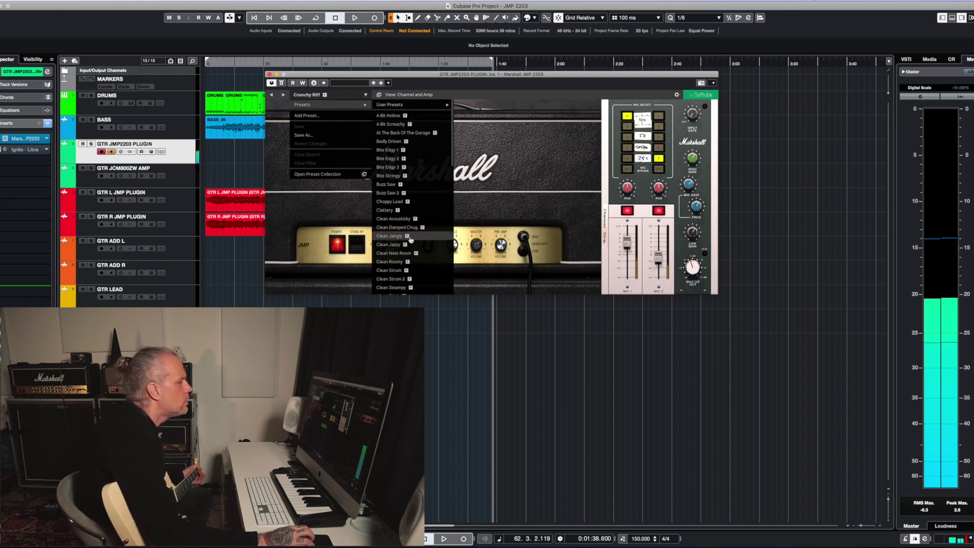
pyautogui.scroll(-8, 412, 237)
pyautogui.scroll(-1, 415, 235)
pyautogui.scroll(-5, 412, 236)
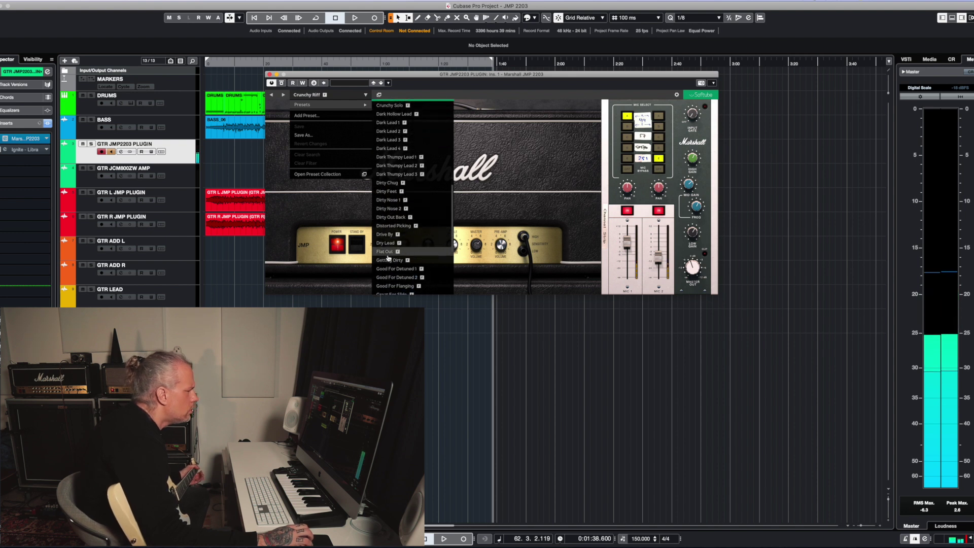
pyautogui.click(389, 260)
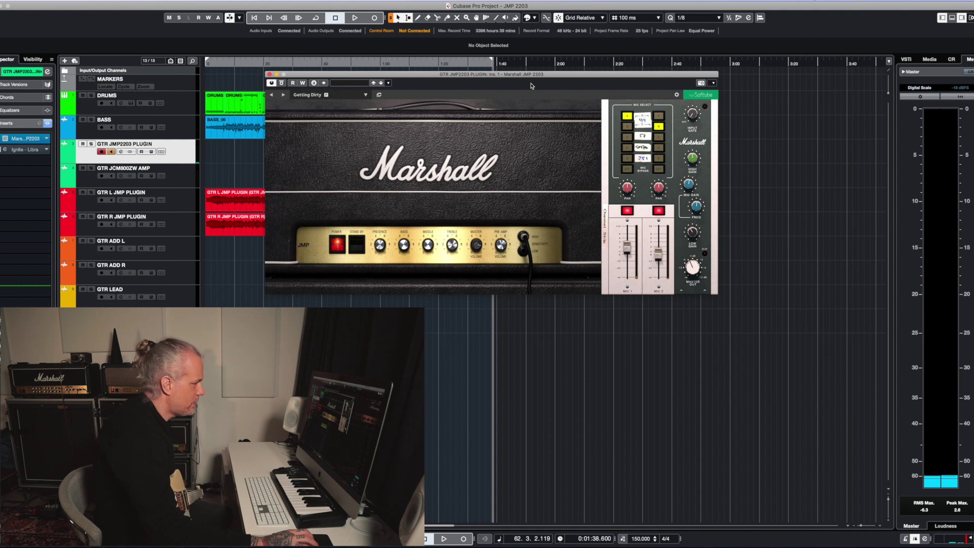
# - Examine the Marshall cabinet and mic settings in the Amp Room insert on GTR JCM800ZW AMP, and close its window
pyautogui.click(94, 182)
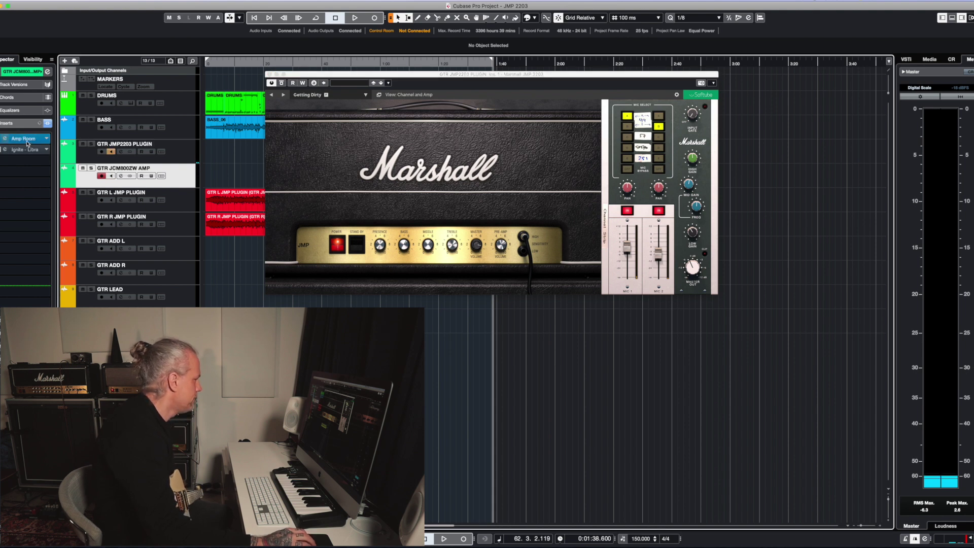
pyautogui.click(23, 138)
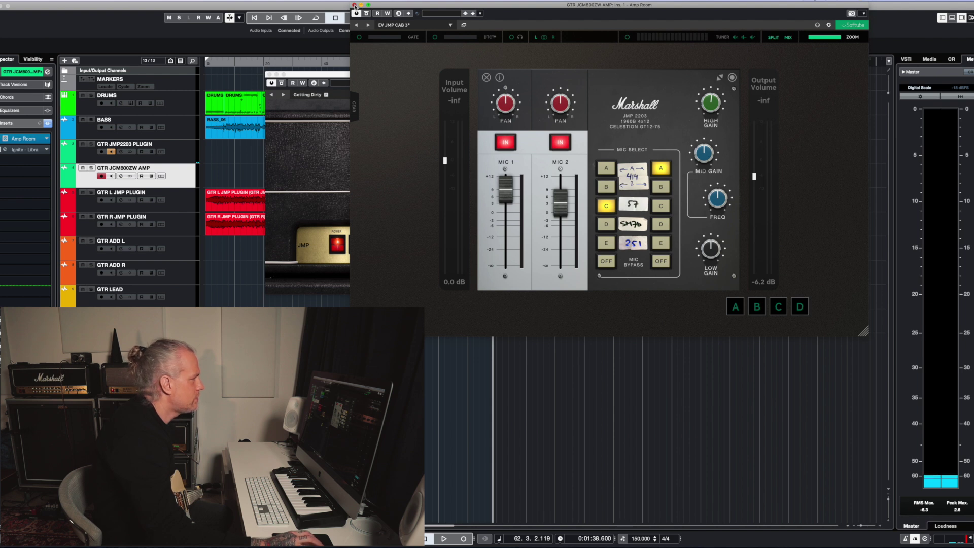
pyautogui.click(354, 4)
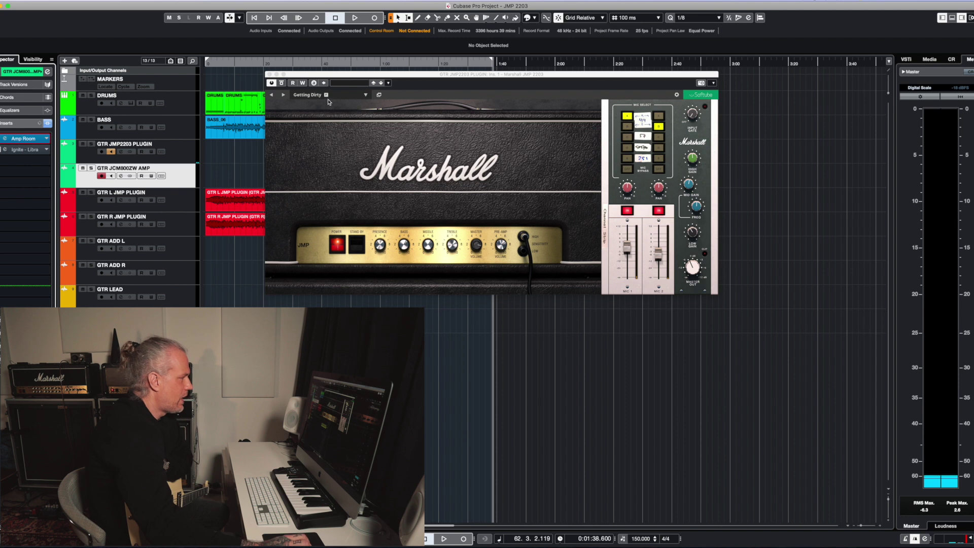
# - Browse the factory presets of the Marshall JMP 2203 plugin
pyautogui.click(365, 95)
pyautogui.moveTo(358, 104)
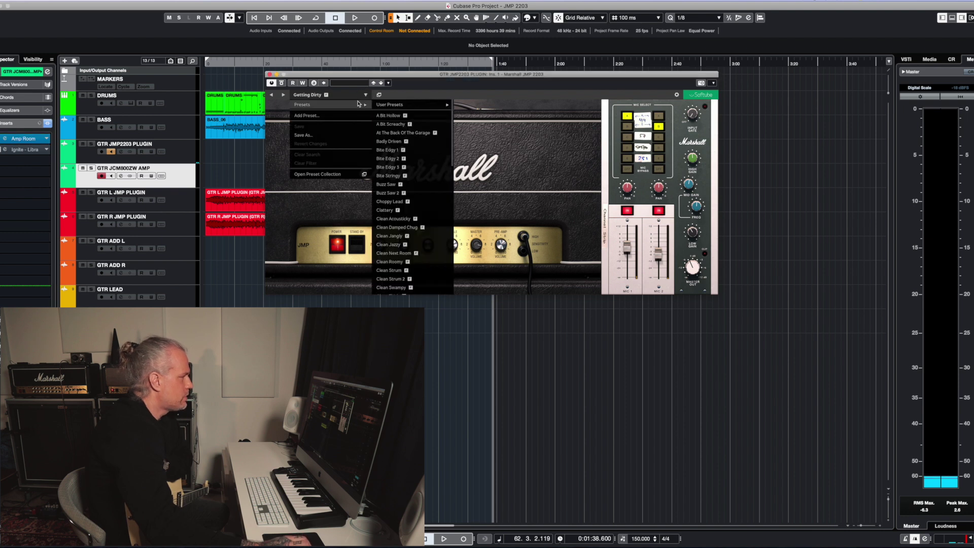
pyautogui.scroll(-4, 405, 190)
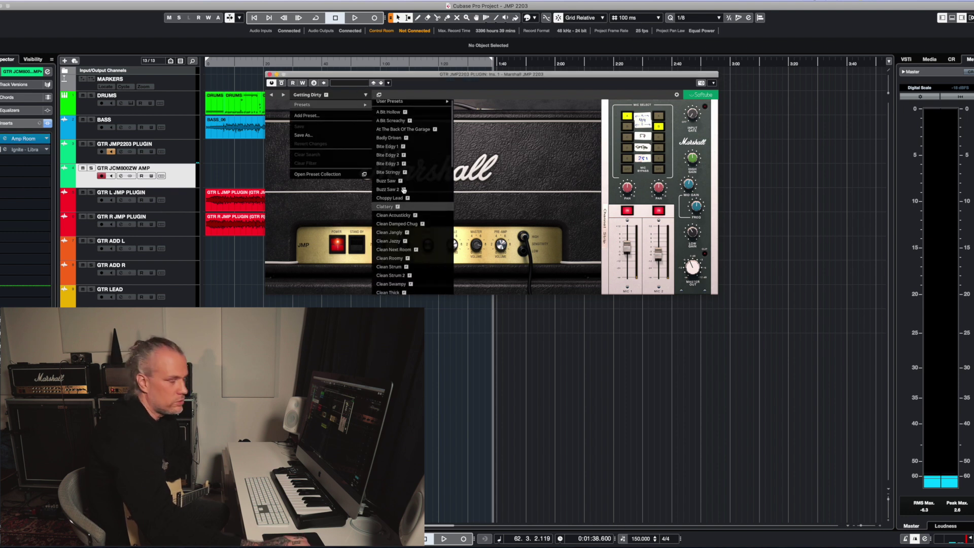
pyautogui.scroll(-4, 404, 190)
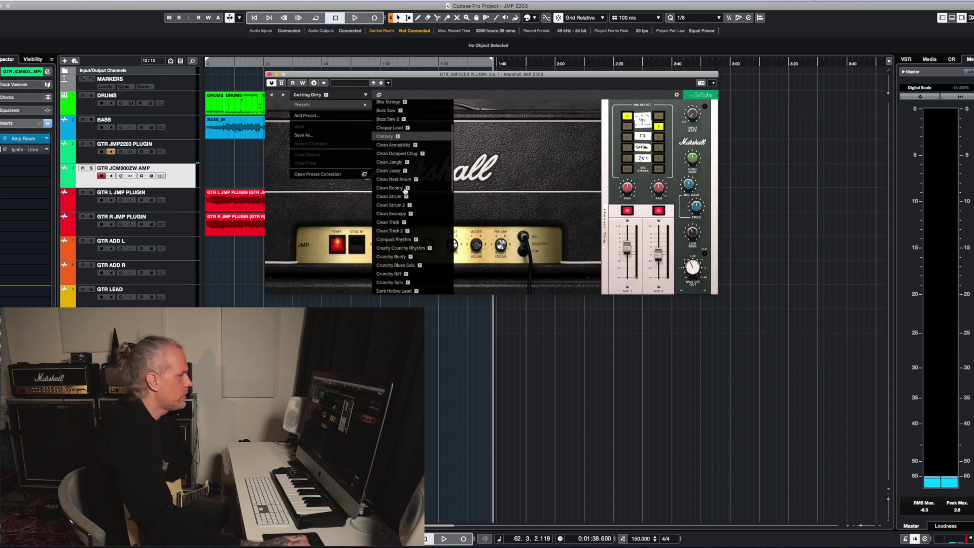